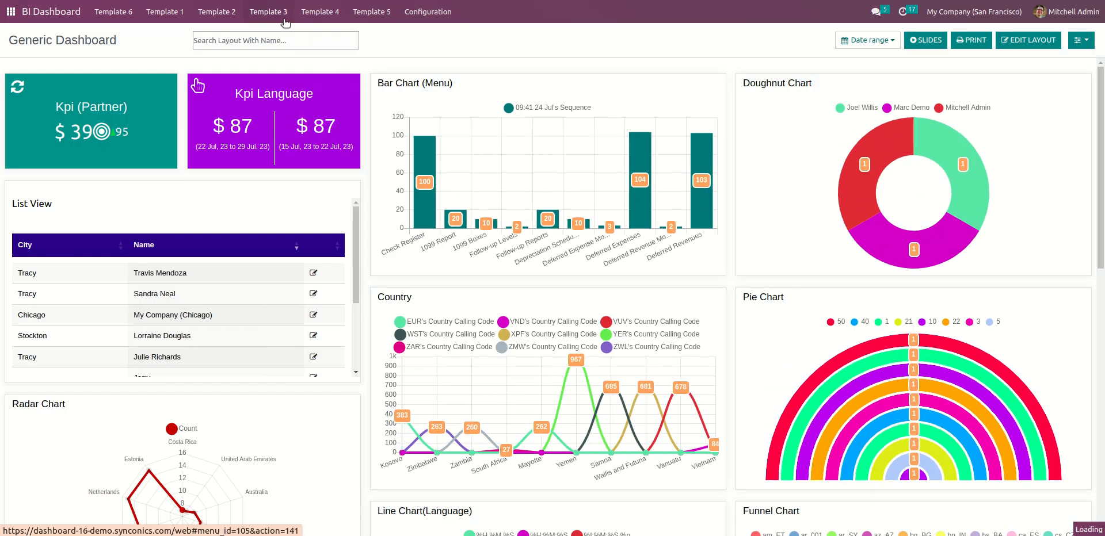
- Open the full settings of the Kpi With Graph item on the Template 3 dashboard
{"action": "left_click", "coordinate": [284, 20]}
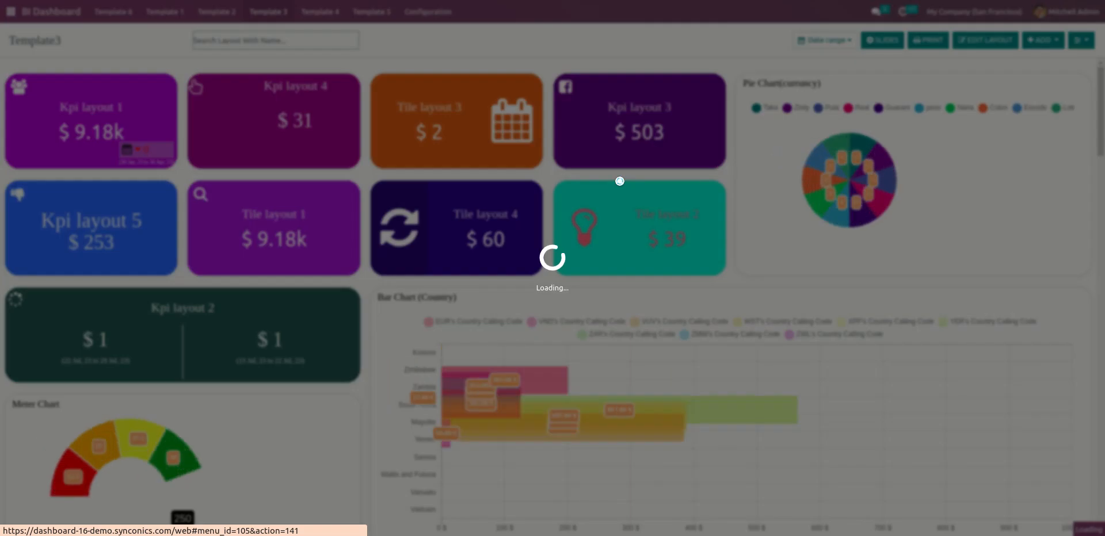
{"action": "scroll", "coordinate": [799, 270], "scroll_direction": "down", "scroll_amount": 15}
{"action": "scroll", "coordinate": [798, 275], "scroll_direction": "down", "scroll_amount": 5}
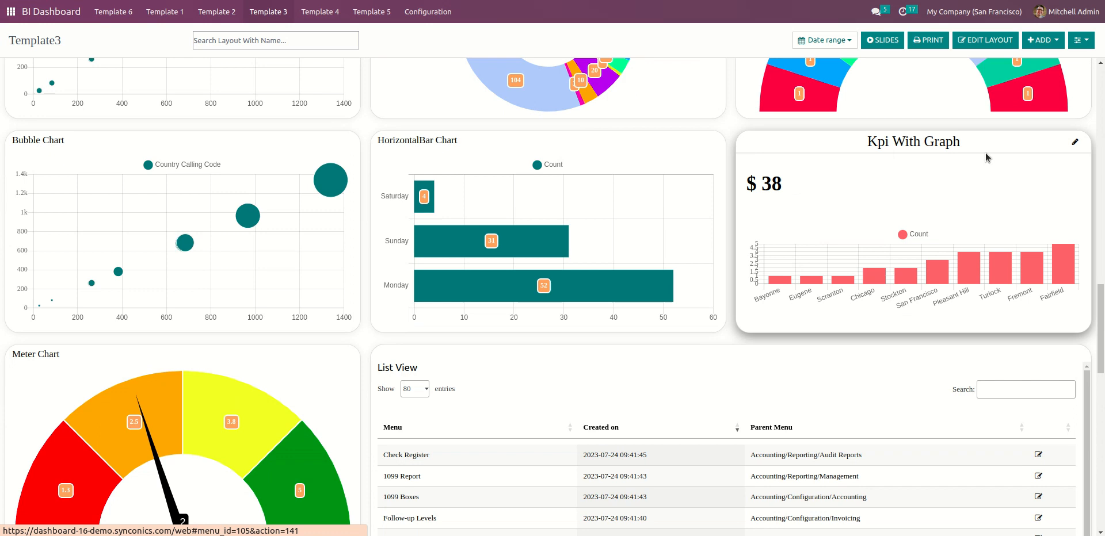
{"action": "left_click", "coordinate": [1074, 142]}
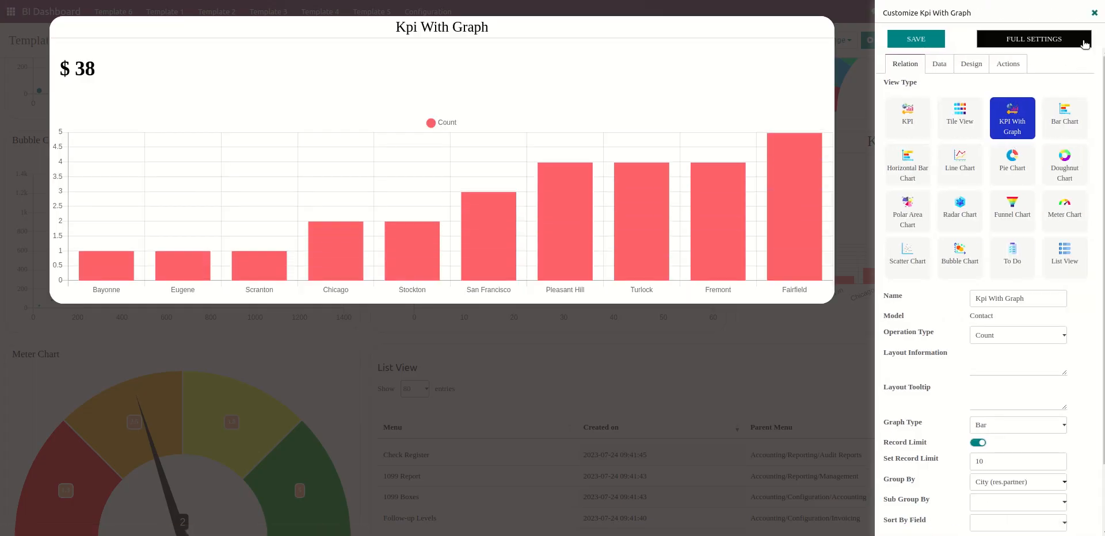
{"action": "left_click", "coordinate": [1085, 45]}
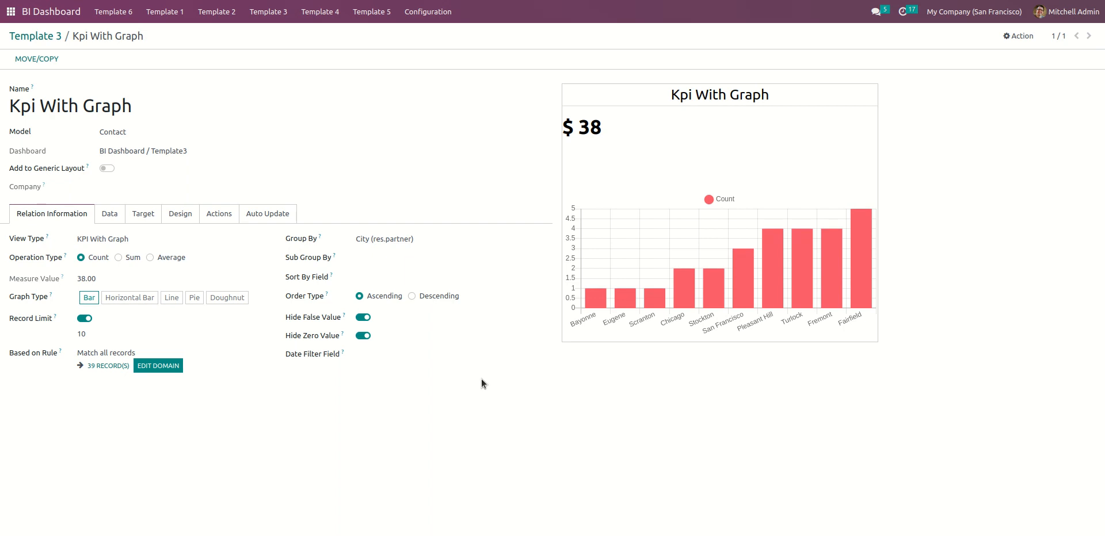
- Examine the item's name, the available models and the list of view types without changing them
{"action": "left_click", "coordinate": [175, 103]}
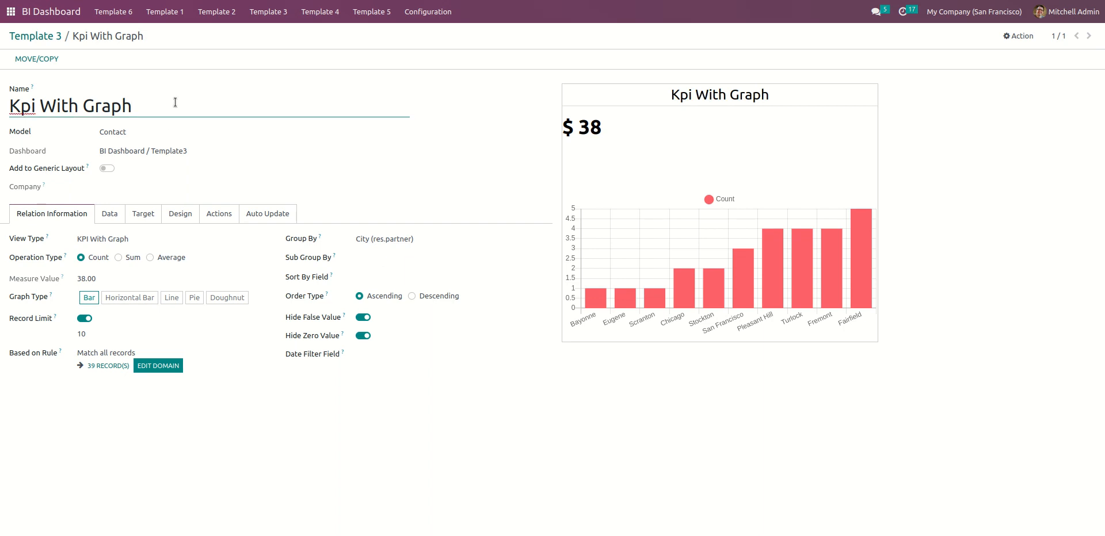
{"action": "left_click", "coordinate": [206, 132]}
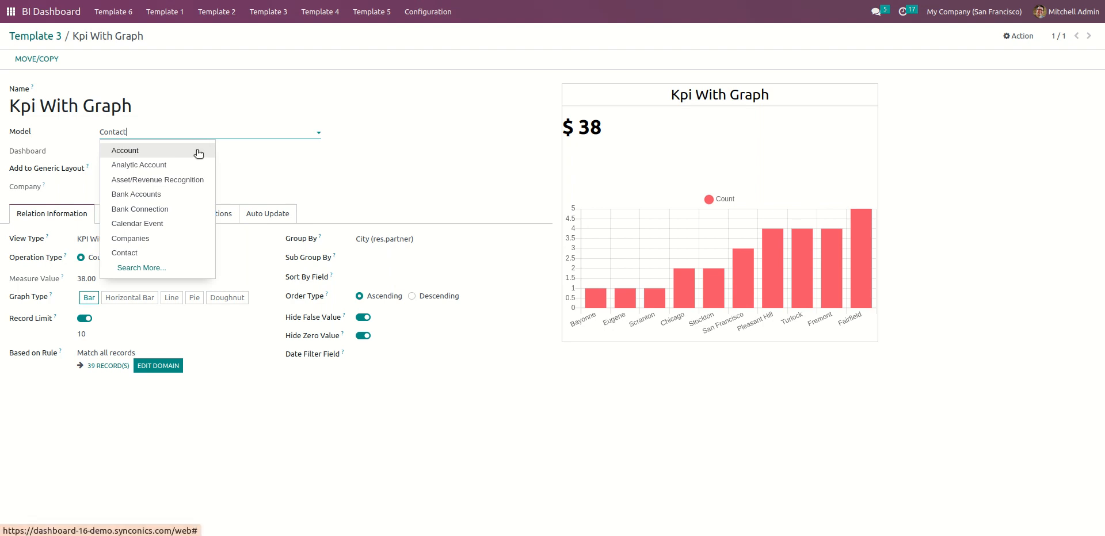
{"action": "left_click", "coordinate": [438, 173]}
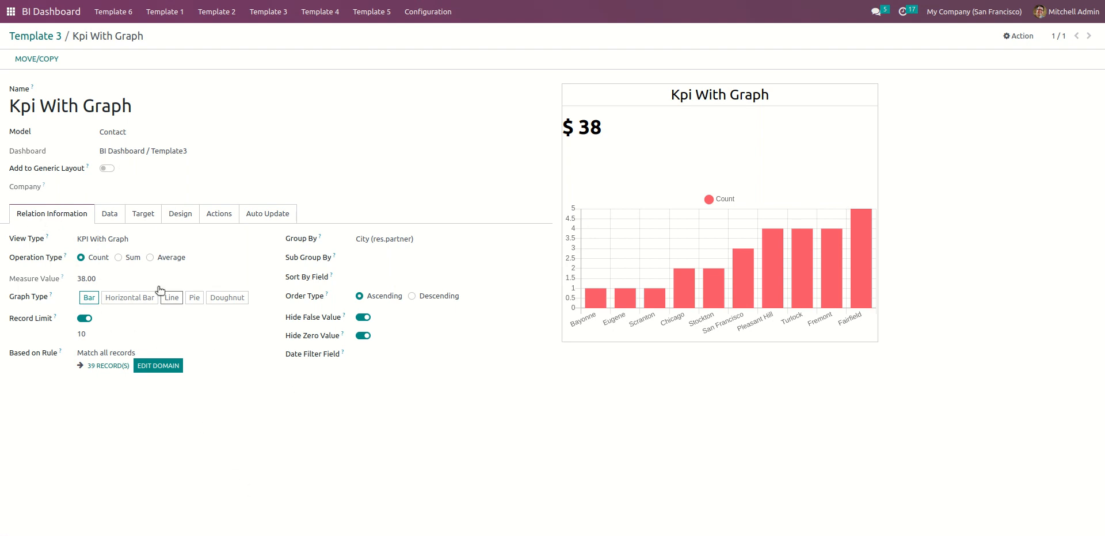
{"action": "left_click", "coordinate": [144, 243]}
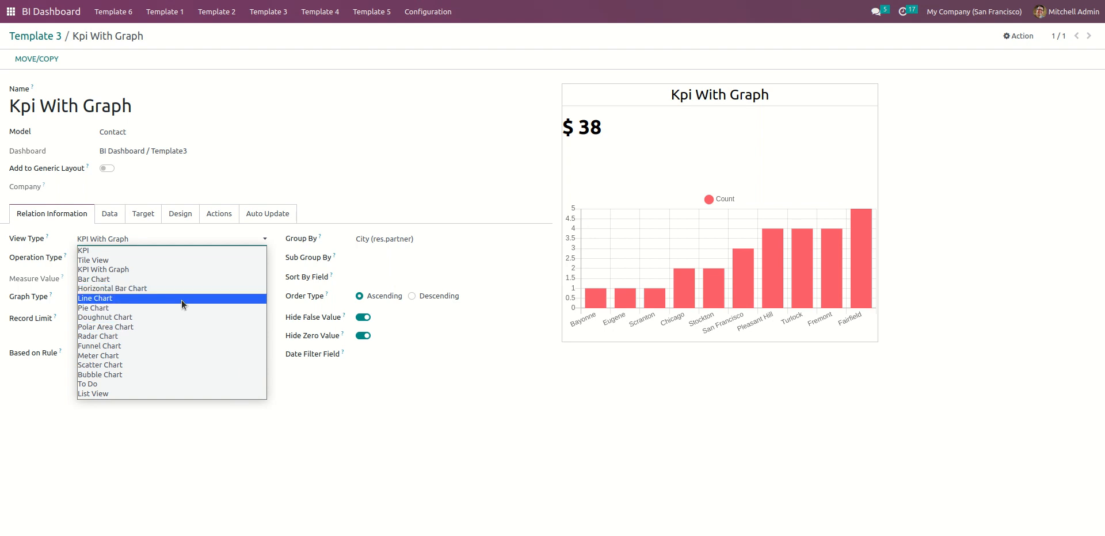
{"action": "left_click", "coordinate": [366, 410]}
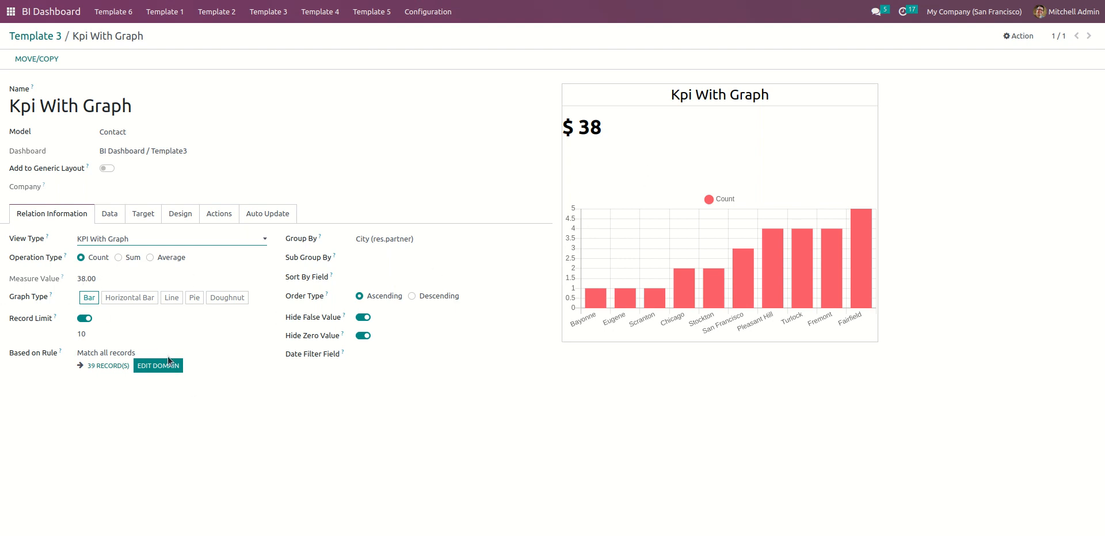
- Try the Horizontal Bar, Line, Pie and Doughnut graph types and return to Bar
{"action": "left_click", "coordinate": [141, 298]}
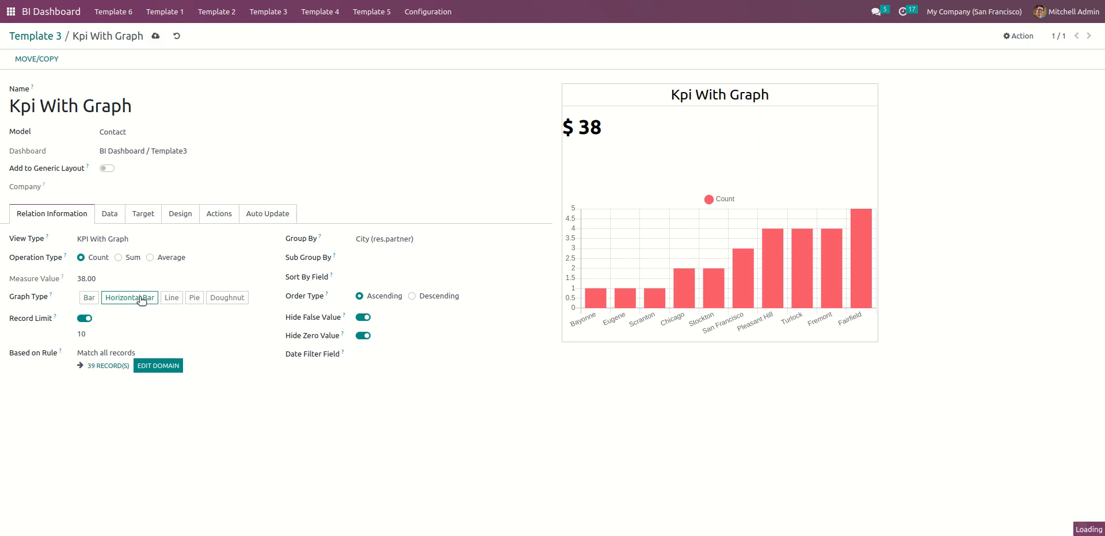
{"action": "left_click", "coordinate": [175, 303]}
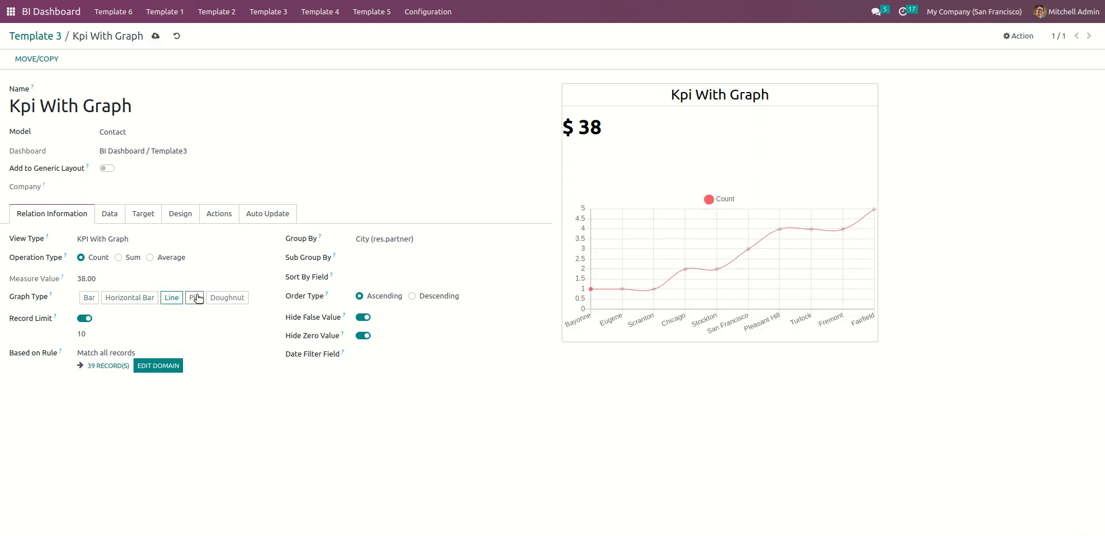
{"action": "left_click", "coordinate": [196, 299]}
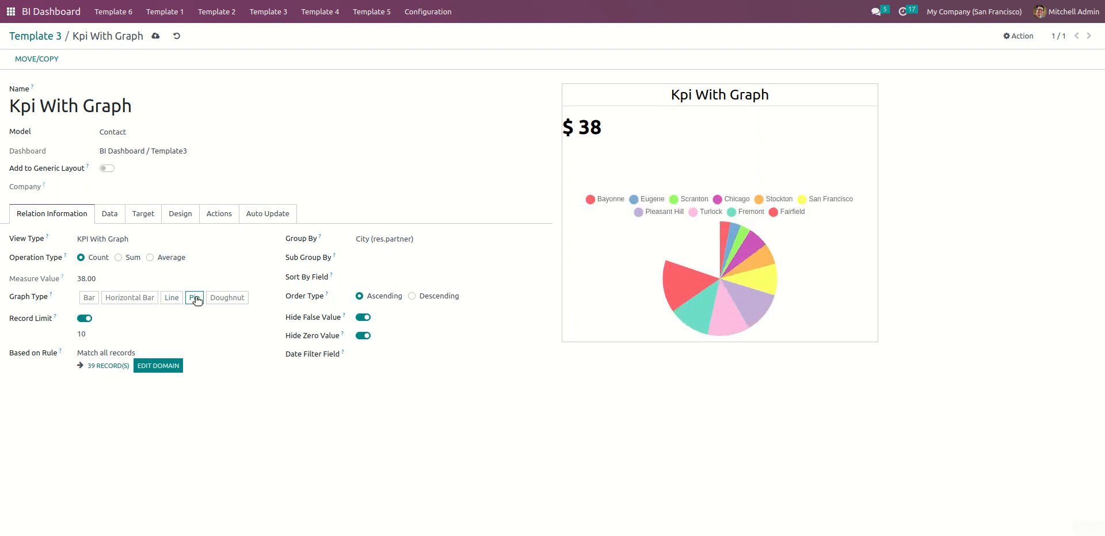
{"action": "left_click", "coordinate": [232, 299]}
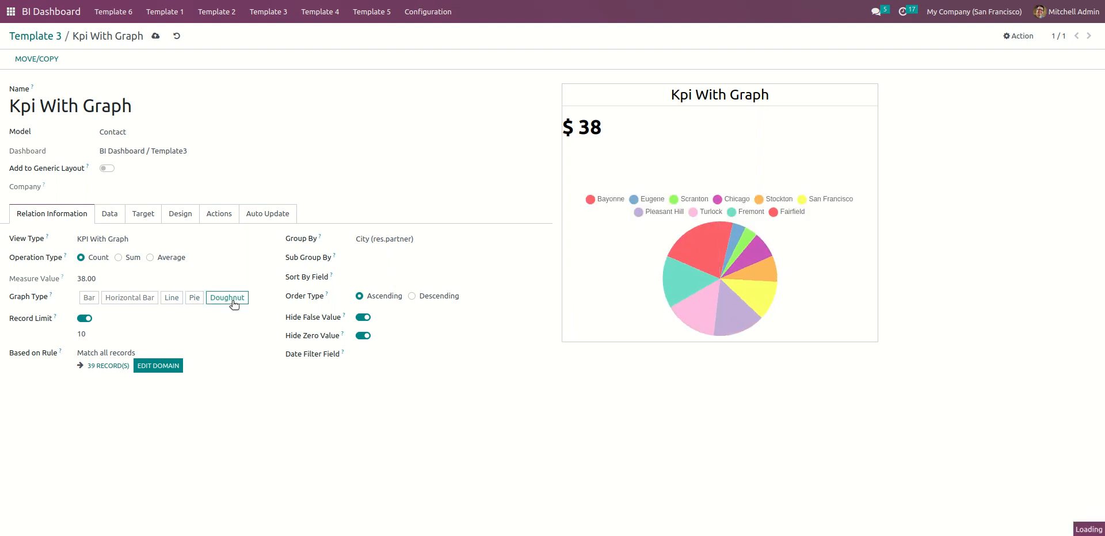
{"action": "left_click", "coordinate": [88, 299]}
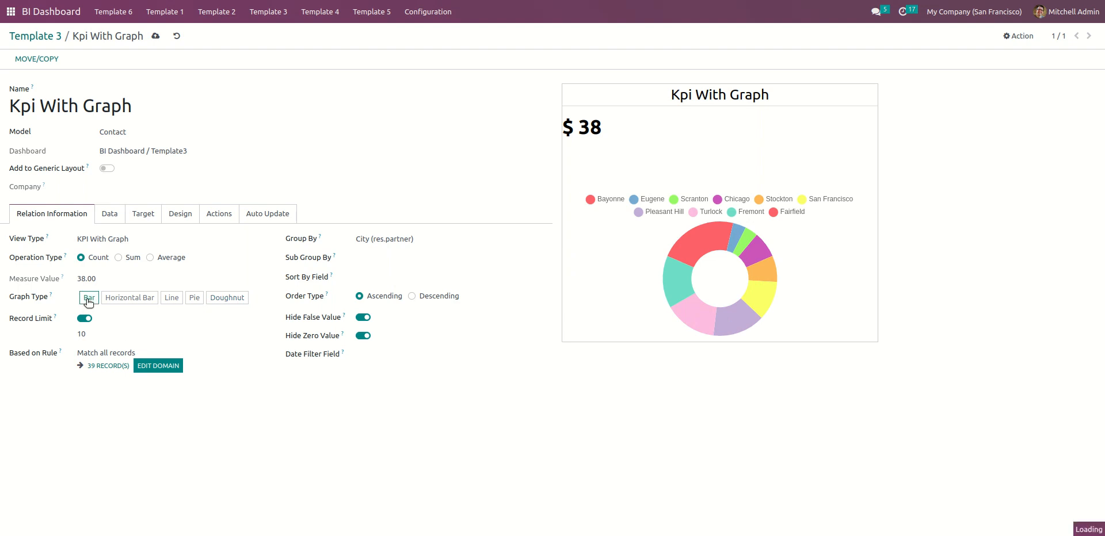
- Try a record limit of 5 and restore the limit to 10
{"action": "left_click", "coordinate": [98, 334]}
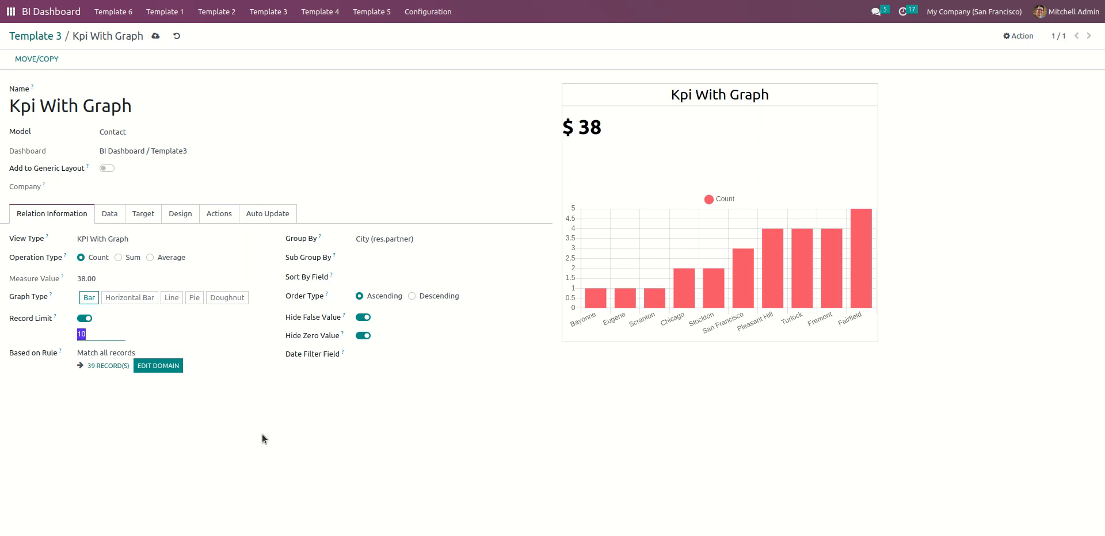
{"action": "type", "text": "5"}
{"action": "left_click", "coordinate": [243, 440]}
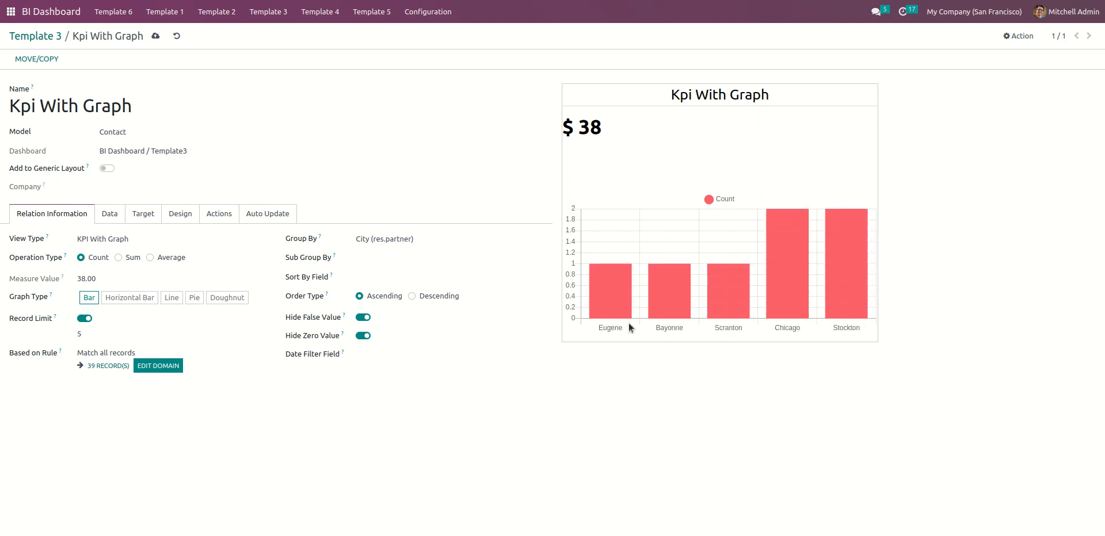
{"action": "left_click_drag", "start_coordinate": [86, 334], "coordinate": [68, 334]}
{"action": "type", "text": "10"}
{"action": "left_click", "coordinate": [284, 436]}
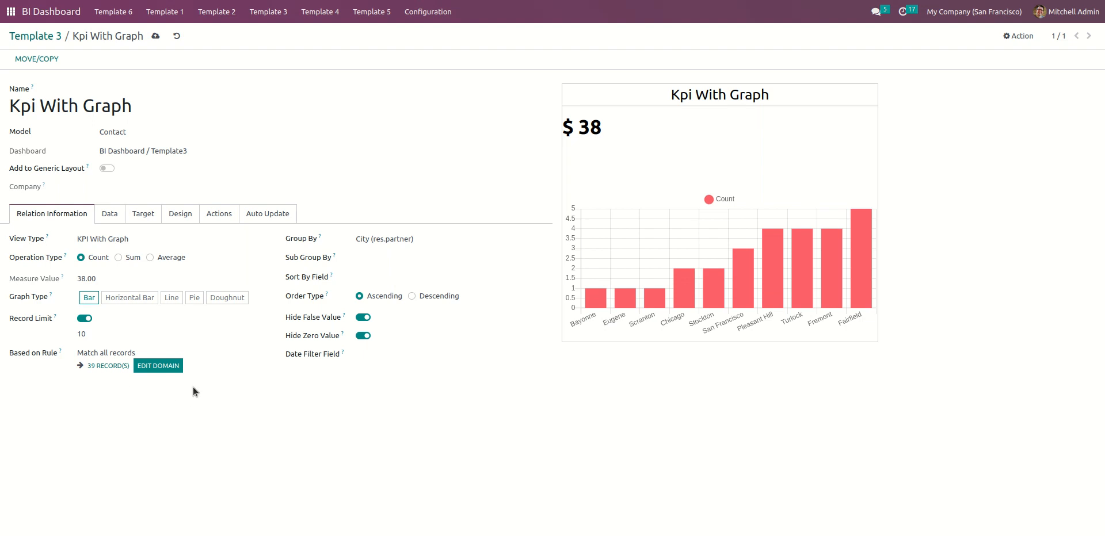
- Try adding a second ID rule and a nested "any" rule group to the record domain, and discard the changes
{"action": "left_click", "coordinate": [177, 369]}
{"action": "left_click", "coordinate": [373, 59]}
{"action": "left_click", "coordinate": [394, 77]}
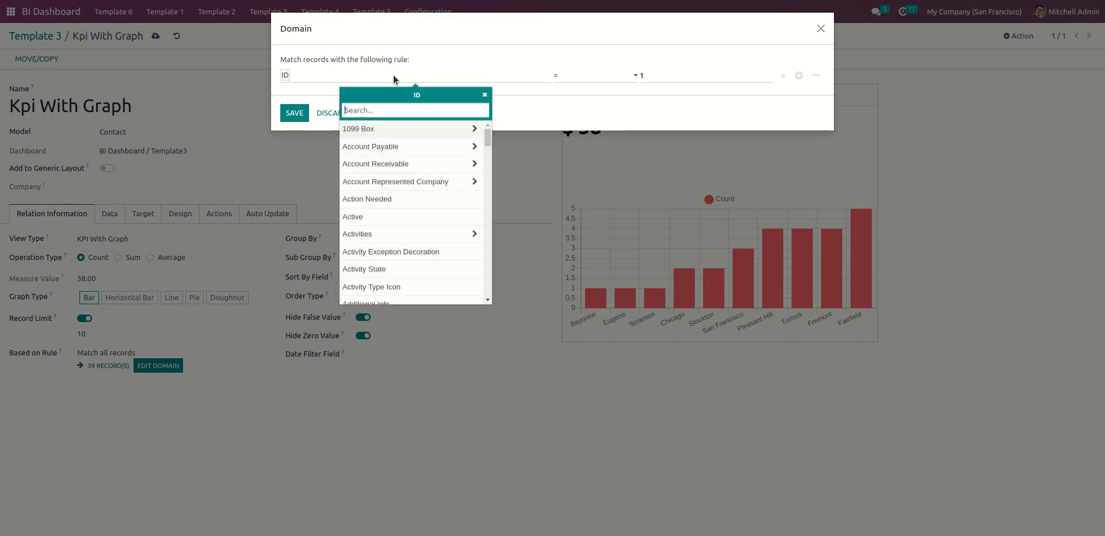
{"action": "mouse_move", "coordinate": [487, 143]}
{"action": "left_mouse_down"}
{"action": "mouse_move", "coordinate": [483, 186]}
{"action": "mouse_move", "coordinate": [487, 138]}
{"action": "left_mouse_up"}
{"action": "scroll", "coordinate": [426, 174], "scroll_direction": "down", "scroll_amount": 3}
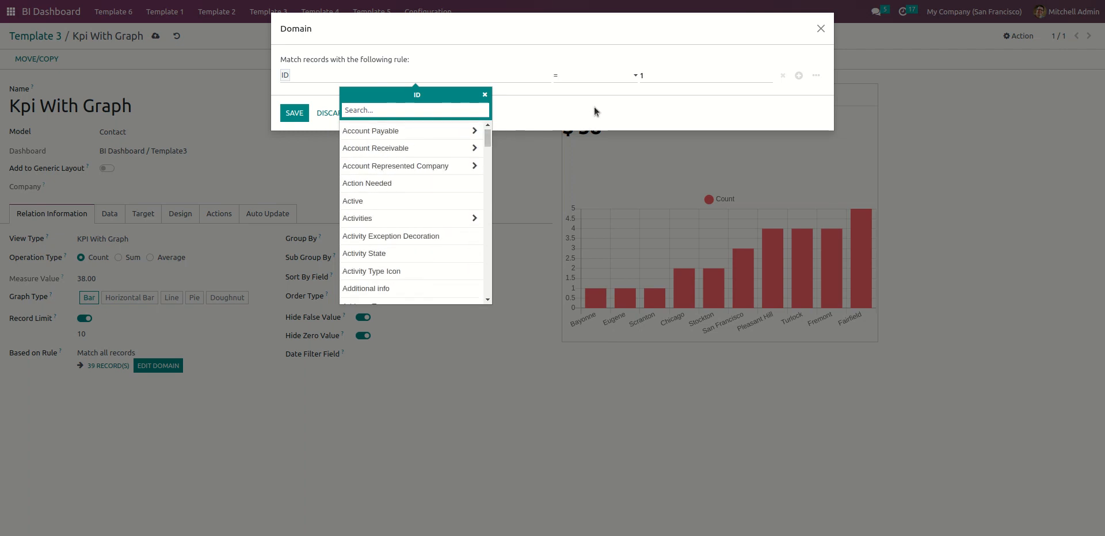
{"action": "left_click", "coordinate": [637, 115]}
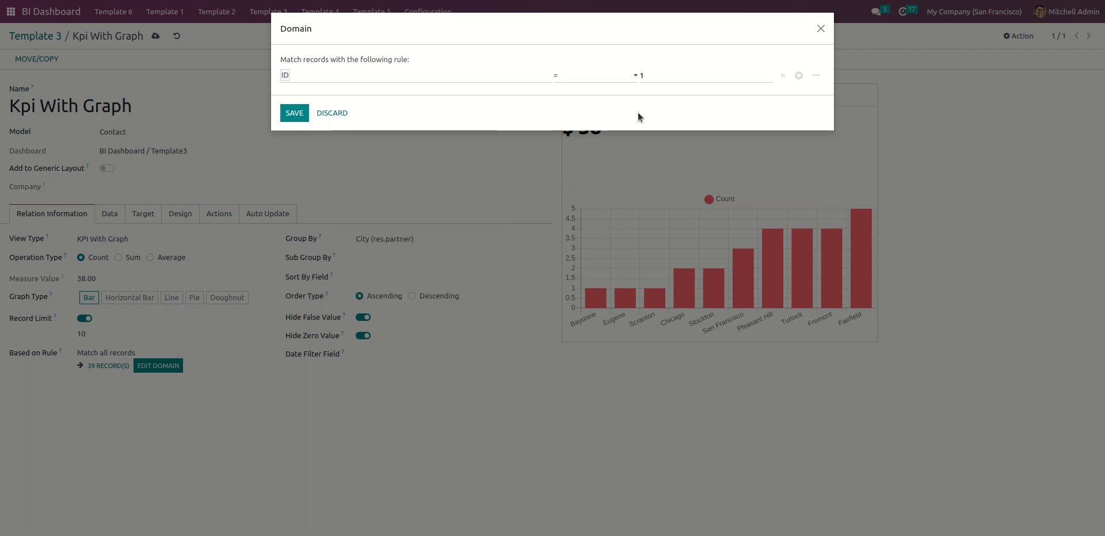
{"action": "left_click", "coordinate": [799, 76]}
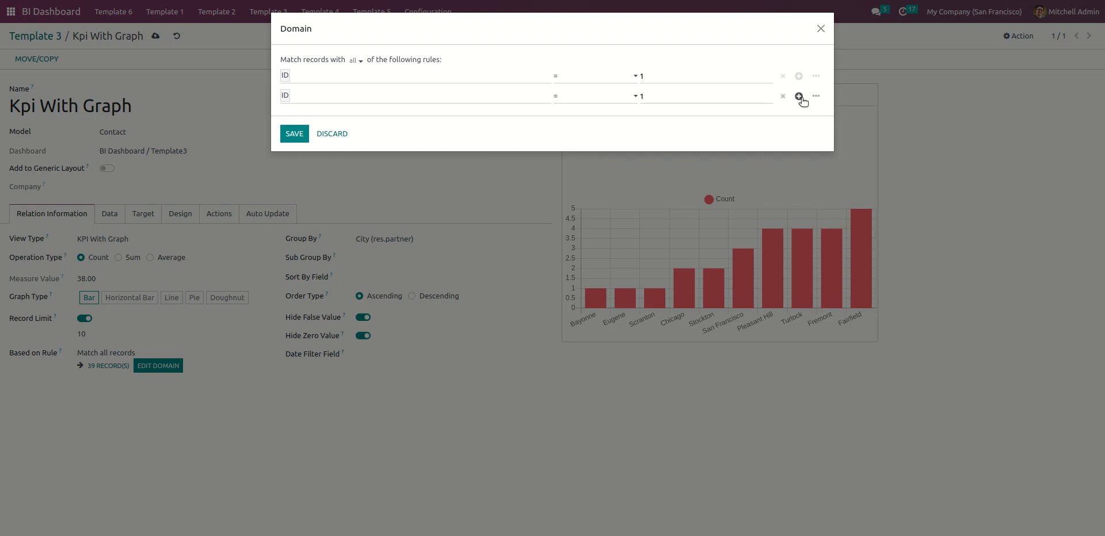
{"action": "left_click", "coordinate": [814, 97]}
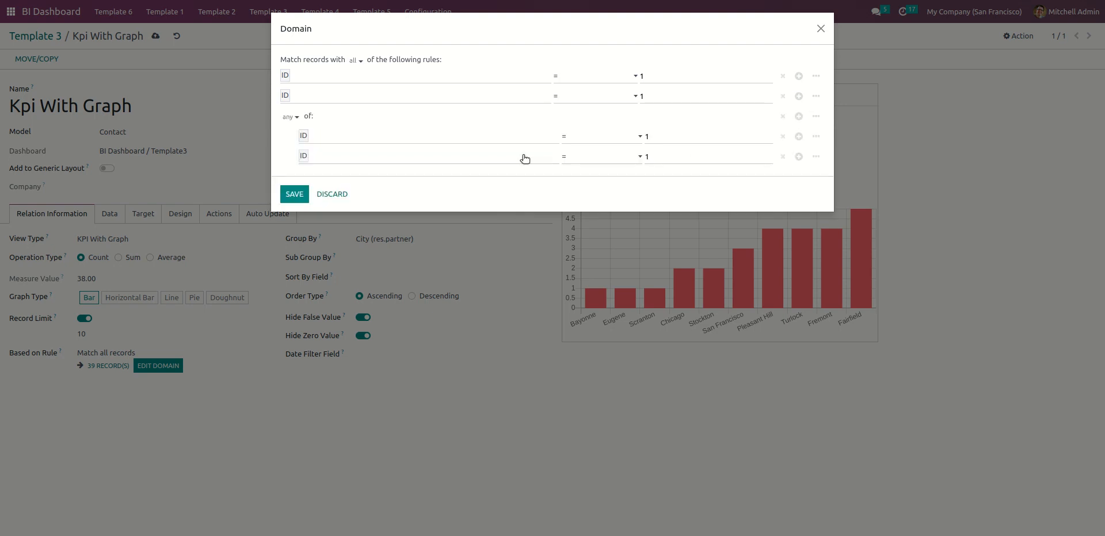
{"action": "left_click", "coordinate": [298, 117]}
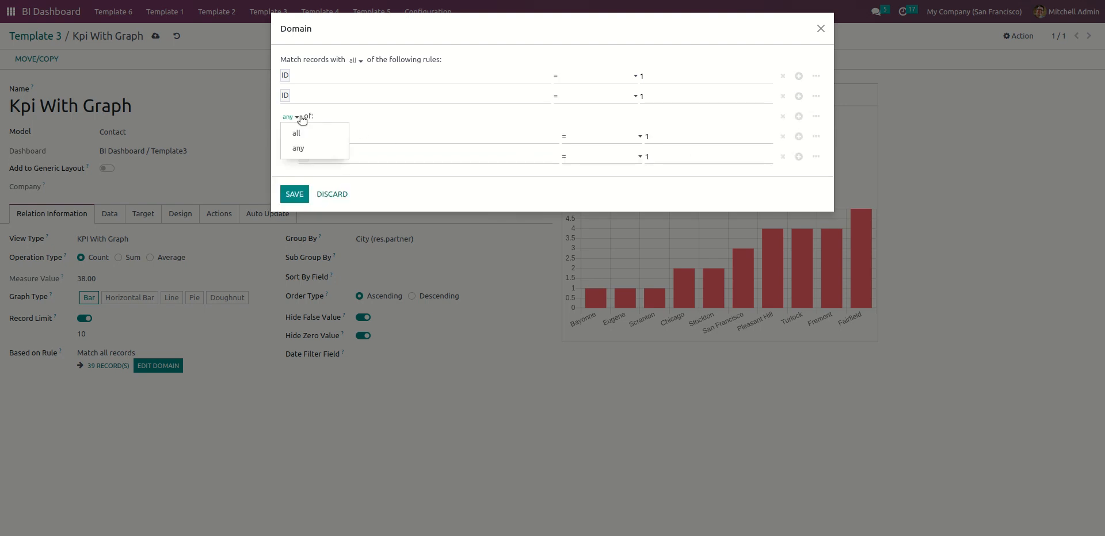
{"action": "left_click", "coordinate": [445, 205]}
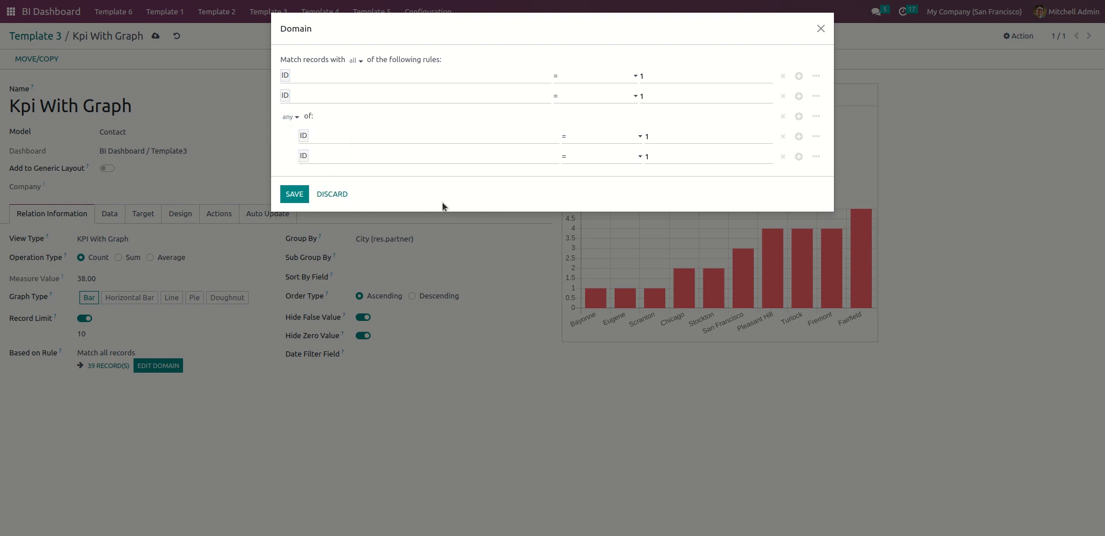
{"action": "left_click", "coordinate": [342, 194]}
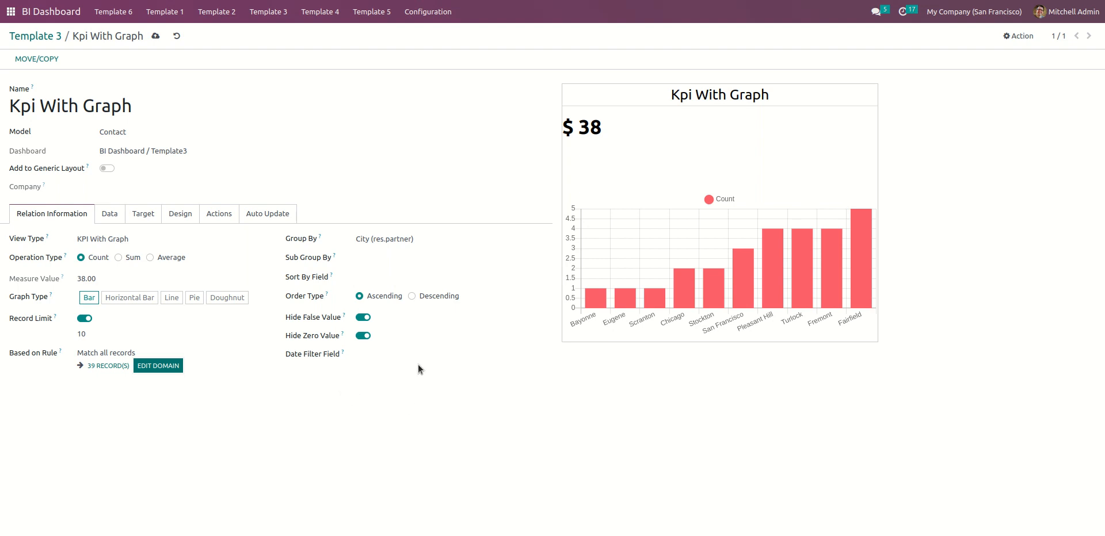
- Try grouping the graph by Date (res.partner) and set the grouping back to City (res.partner)
{"action": "left_click", "coordinate": [449, 239]}
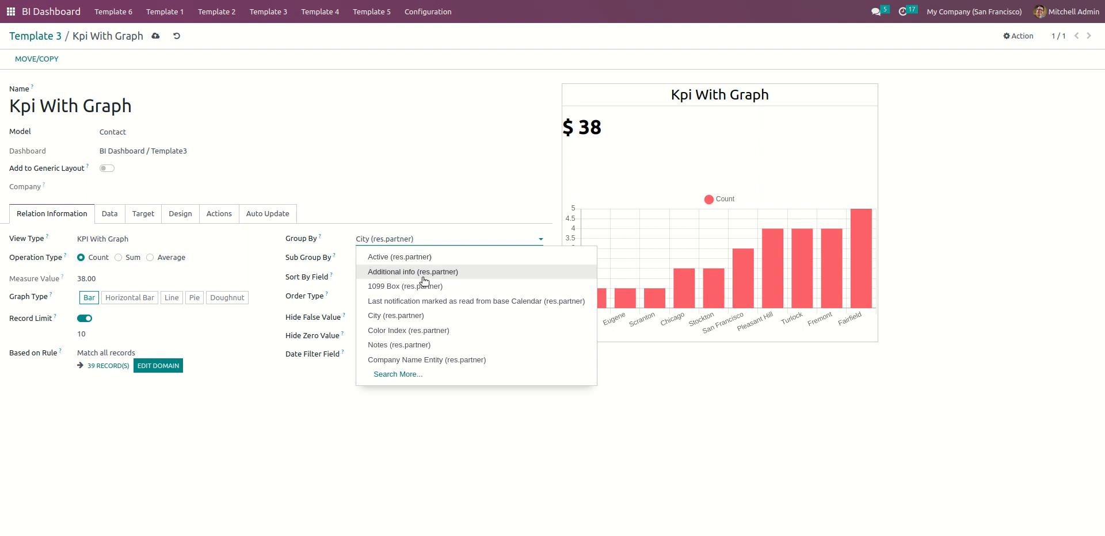
{"action": "left_click", "coordinate": [437, 379]}
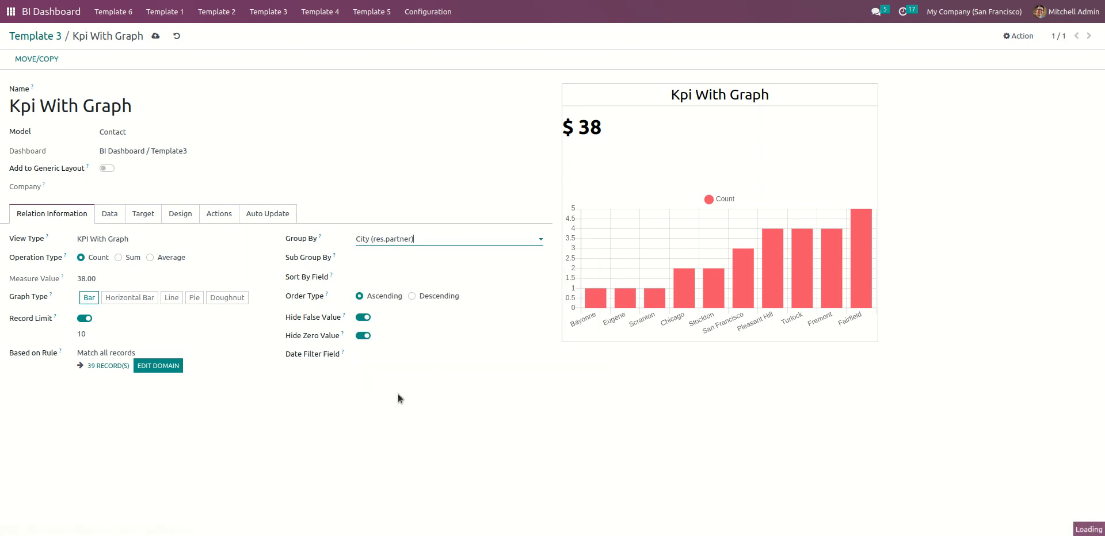
{"action": "left_click", "coordinate": [354, 443]}
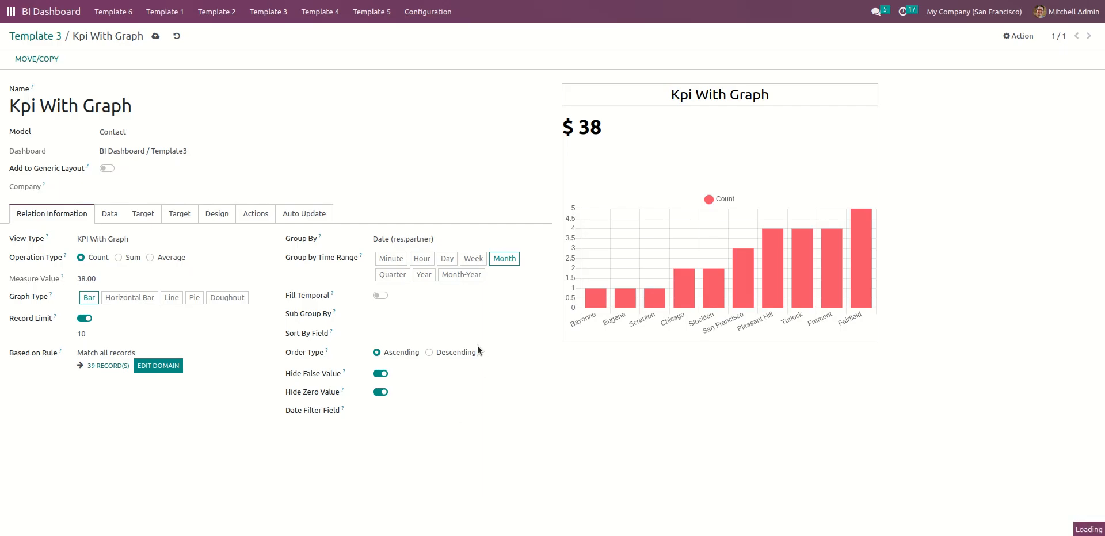
{"action": "left_click", "coordinate": [459, 239]}
{"action": "left_click", "coordinate": [662, 264]}
{"action": "left_click_drag", "start_coordinate": [475, 238], "coordinate": [353, 242]}
{"action": "key", "text": "BackSpace"}
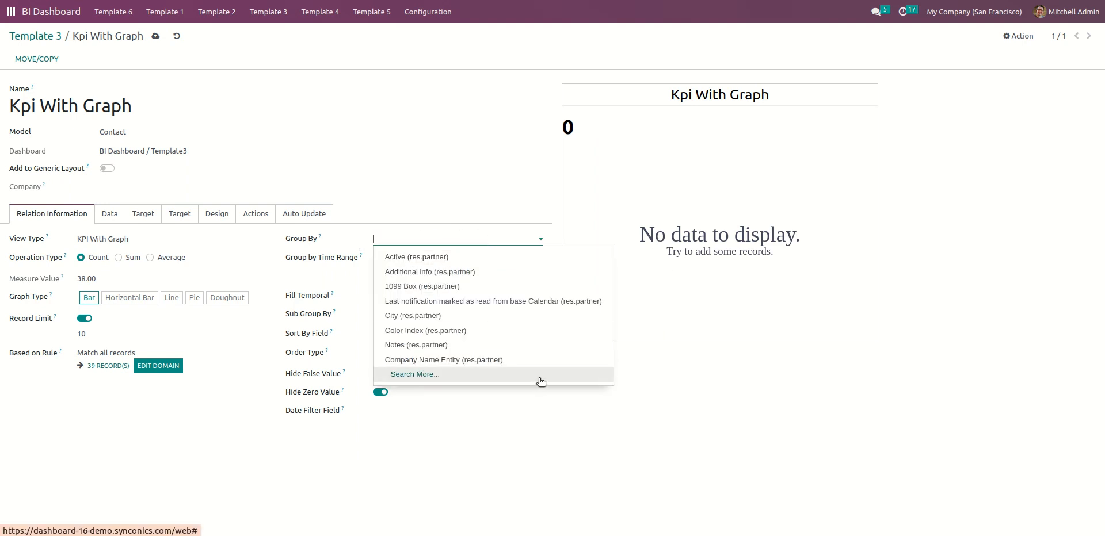
{"action": "left_click", "coordinate": [543, 316]}
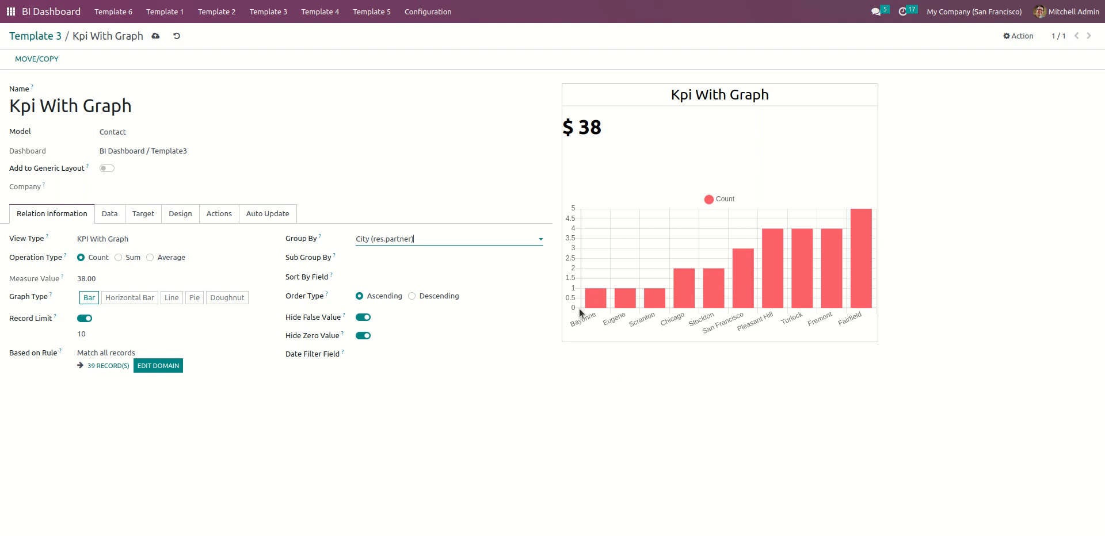
- Try sub-grouping the graph by Country (res.partner) and clear the sub-group field
{"action": "left_click", "coordinate": [487, 257]}
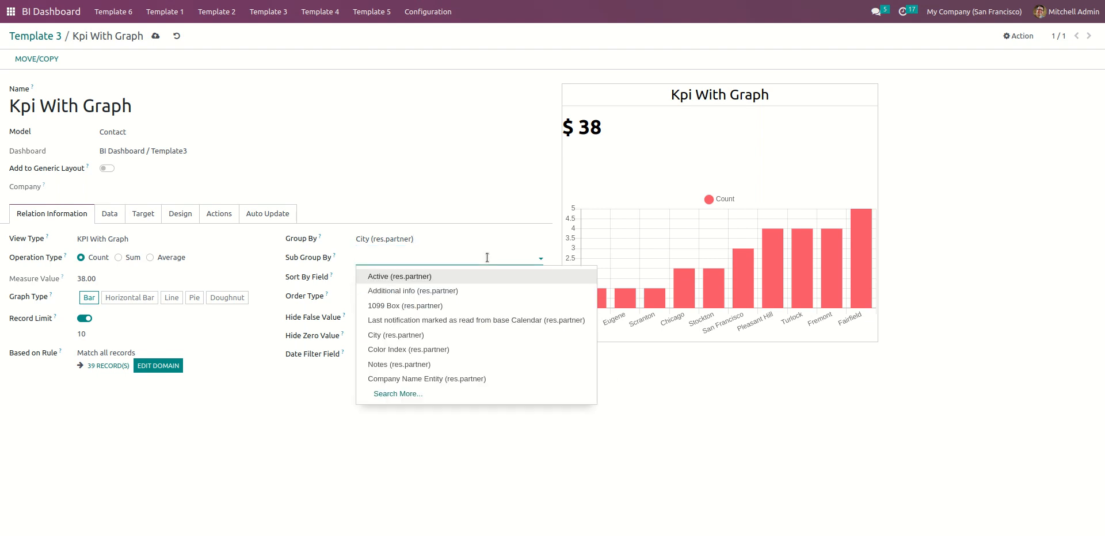
{"action": "left_click", "coordinate": [518, 398]}
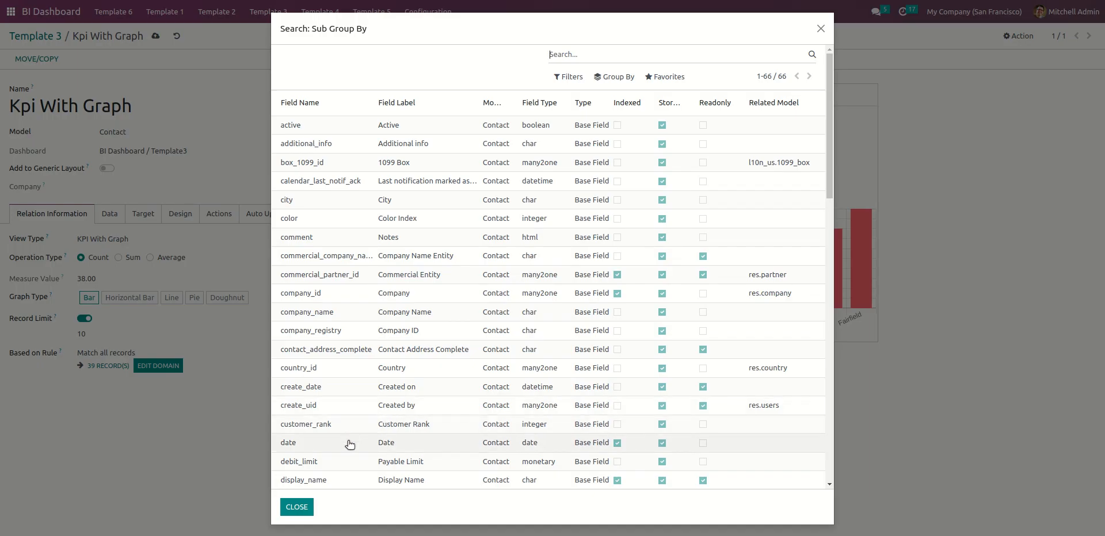
{"action": "left_click", "coordinate": [349, 370]}
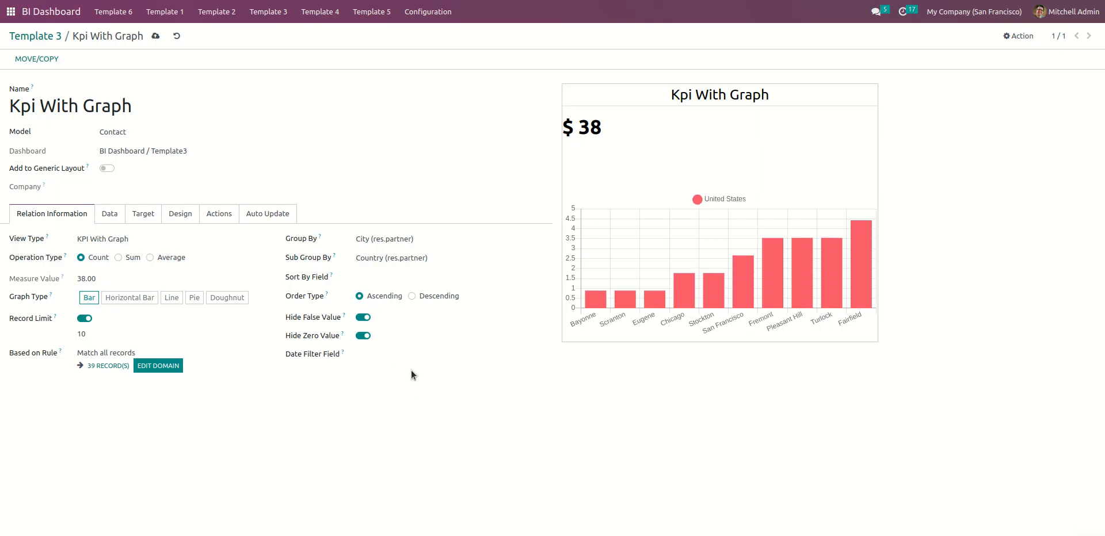
{"action": "left_click_drag", "start_coordinate": [478, 259], "coordinate": [347, 260]}
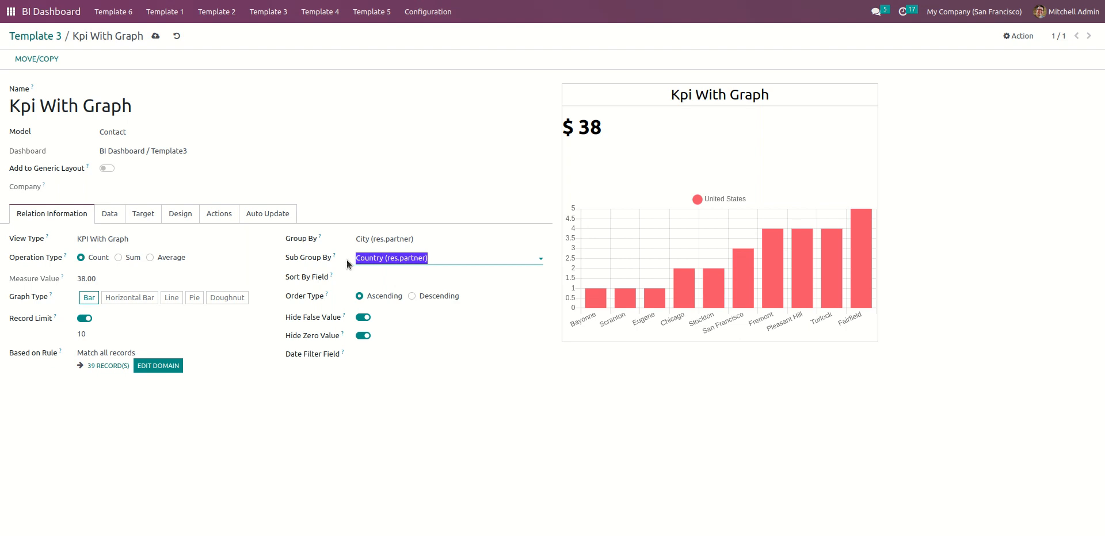
{"action": "key", "text": "BackSpace"}
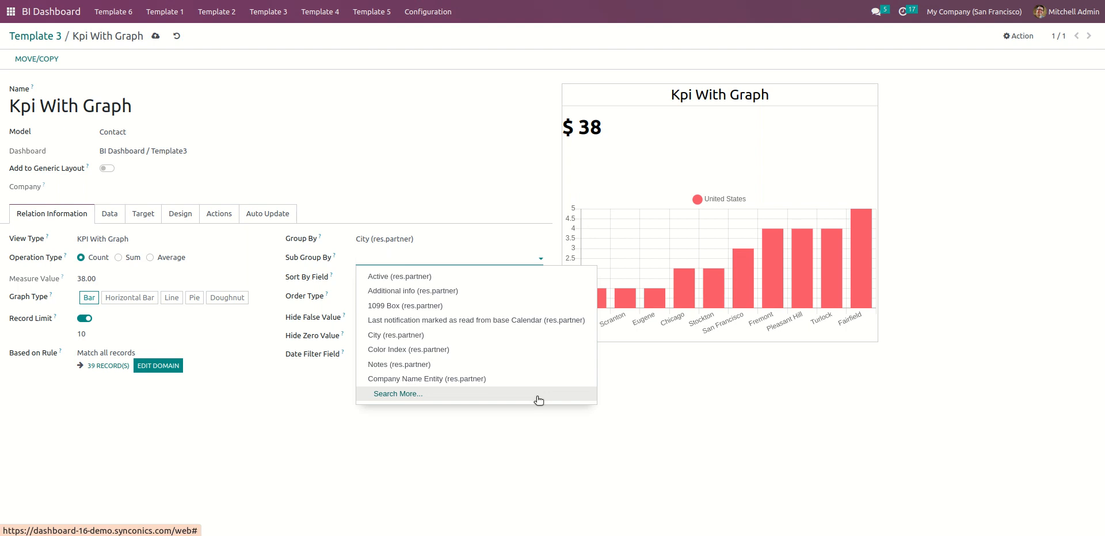
- Try sorting the graph by Tags (res.partner) and Descending order, restoring an empty sort field and Ascending order
{"action": "left_click", "coordinate": [542, 450]}
{"action": "left_click", "coordinate": [457, 282]}
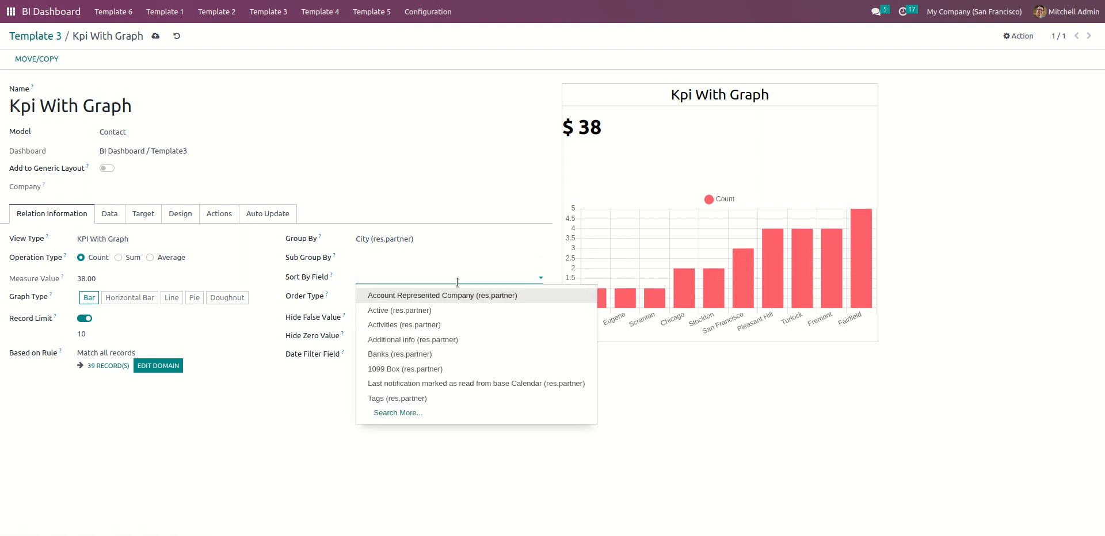
{"action": "left_click", "coordinate": [472, 398]}
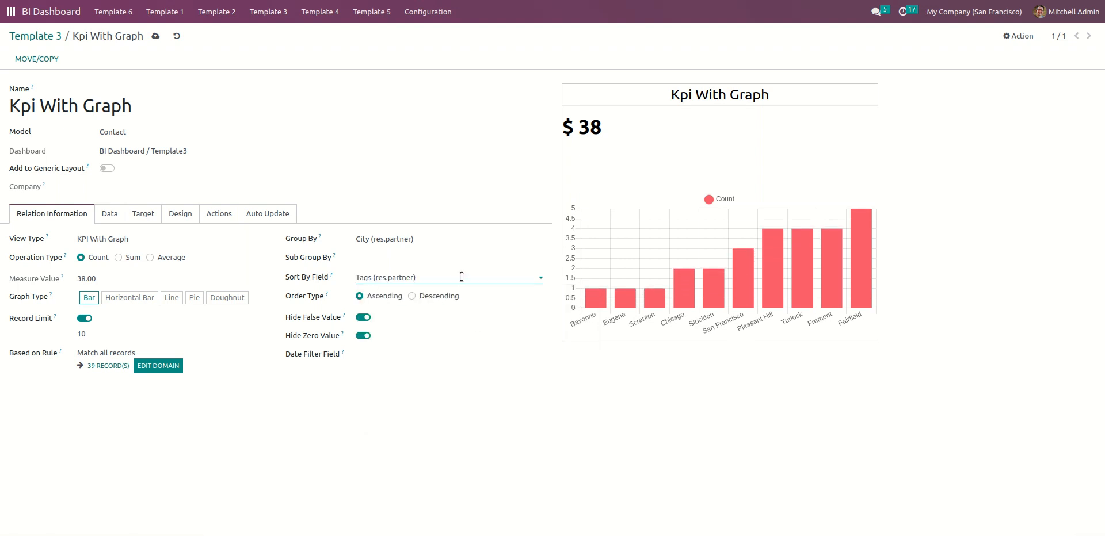
{"action": "left_click_drag", "start_coordinate": [461, 277], "coordinate": [346, 276]}
{"action": "key", "text": "BackSpace"}
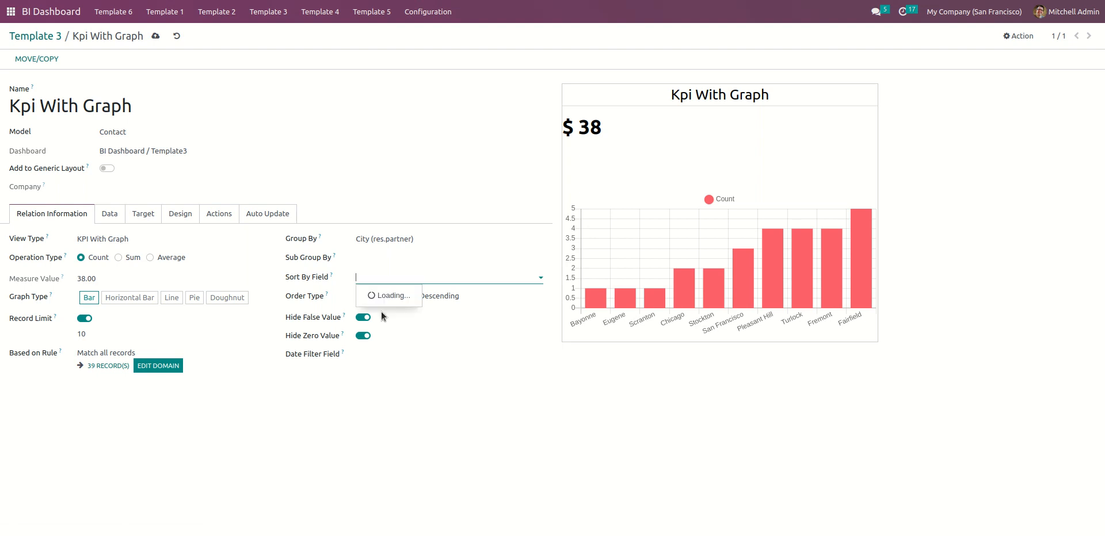
{"action": "left_click", "coordinate": [596, 465]}
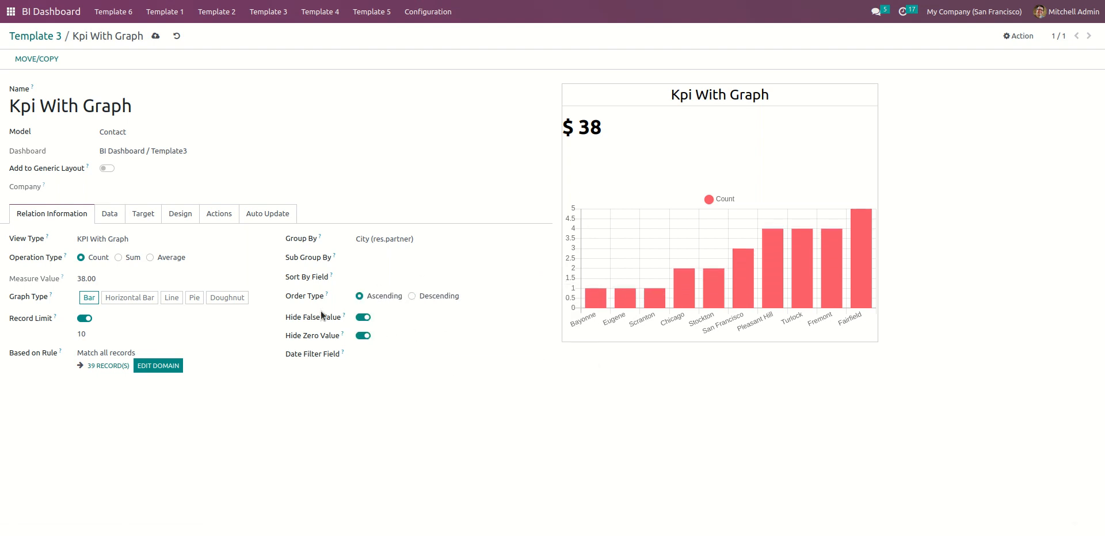
{"action": "left_click", "coordinate": [412, 298]}
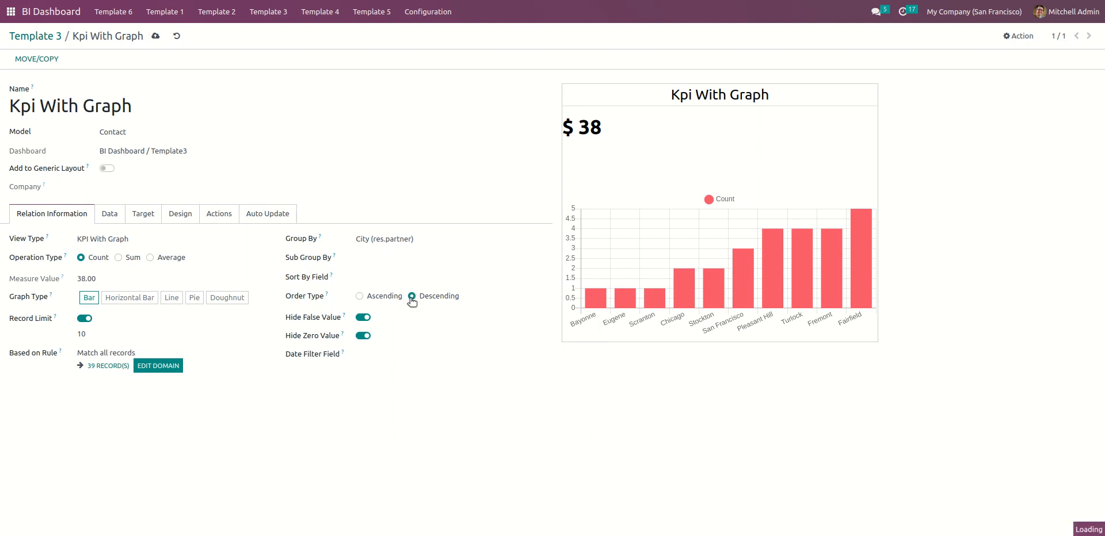
{"action": "left_click", "coordinate": [359, 297]}
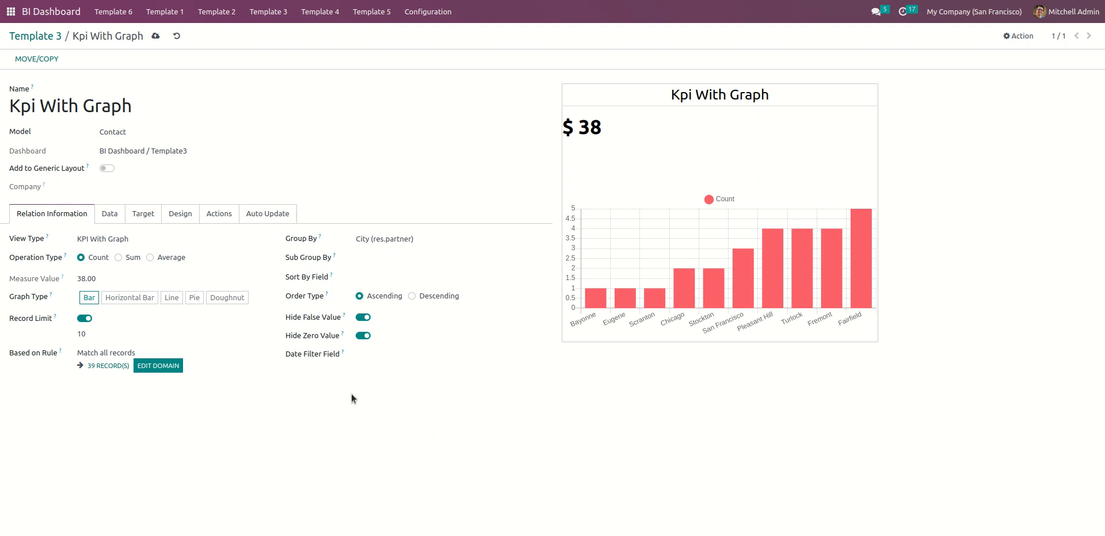
- Try Created on (res.partner) as the date filter field, review the date filter periods, and clear the field
{"action": "left_click", "coordinate": [448, 357]}
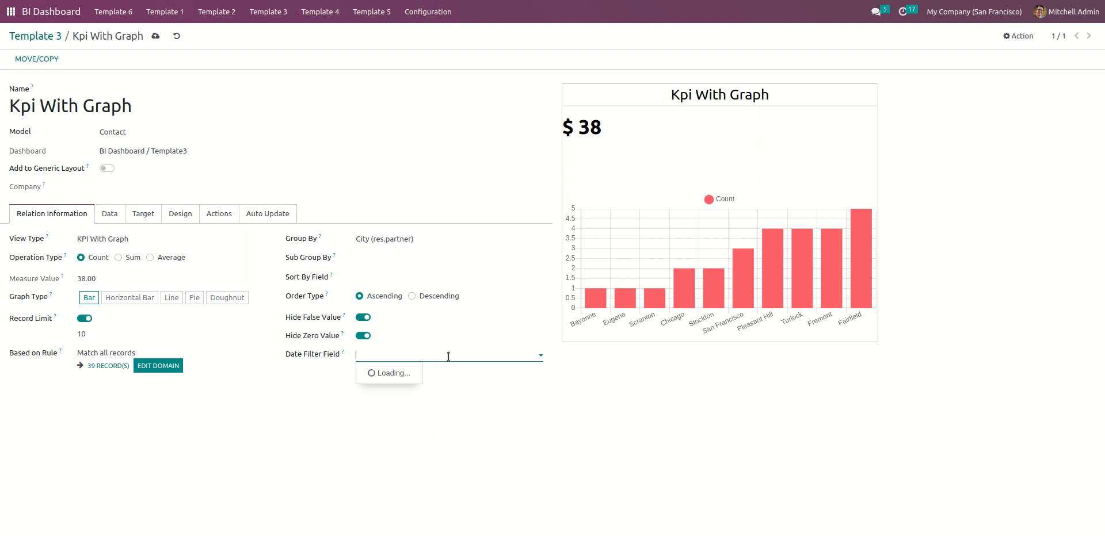
{"action": "left_click", "coordinate": [493, 391]}
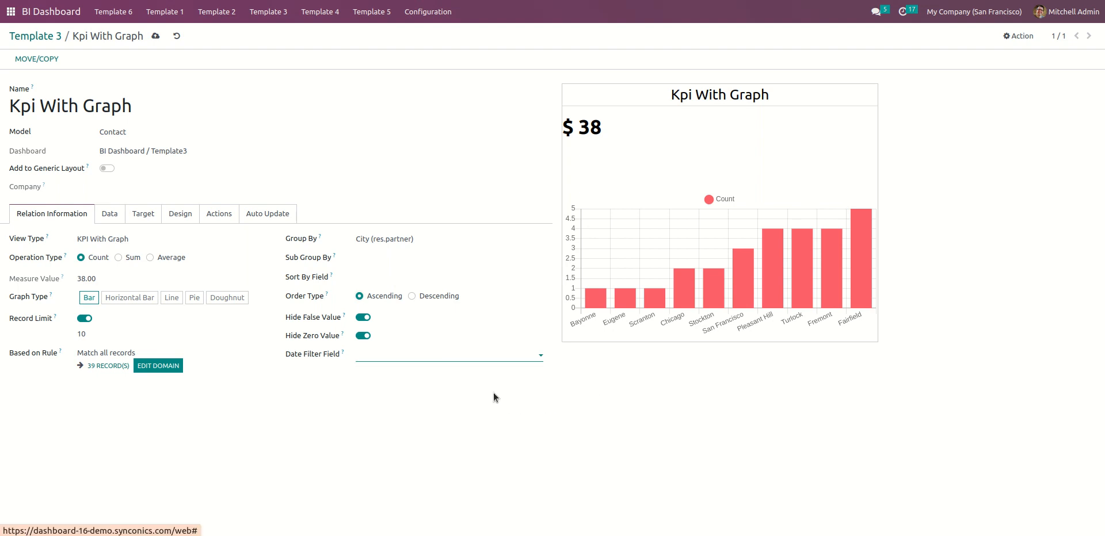
{"action": "left_click", "coordinate": [471, 377]}
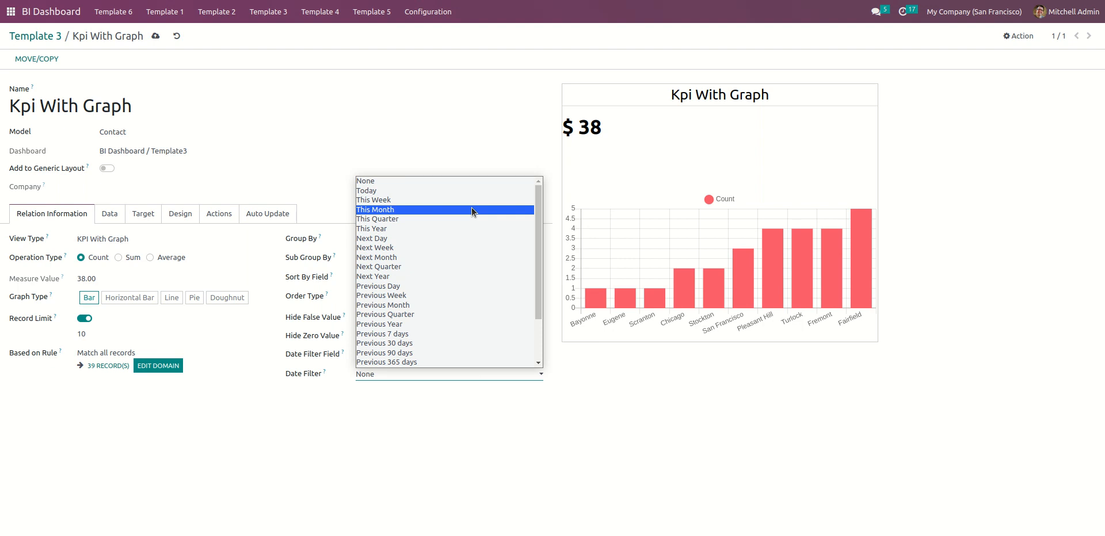
{"action": "left_click", "coordinate": [541, 428]}
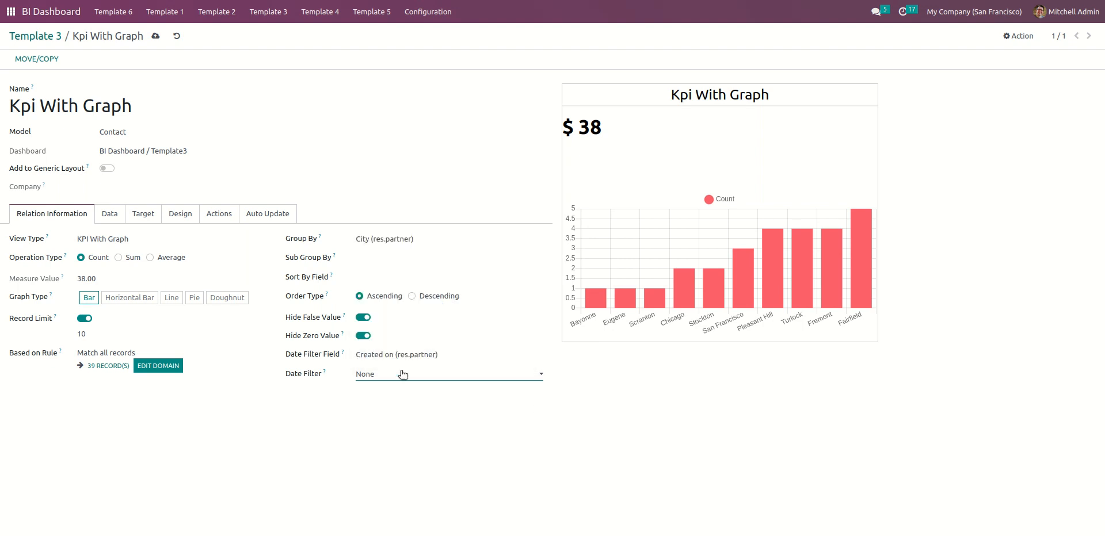
{"action": "left_click_drag", "start_coordinate": [439, 355], "coordinate": [348, 355]}
{"action": "key", "text": "BackSpace"}
{"action": "left_click", "coordinate": [264, 454]}
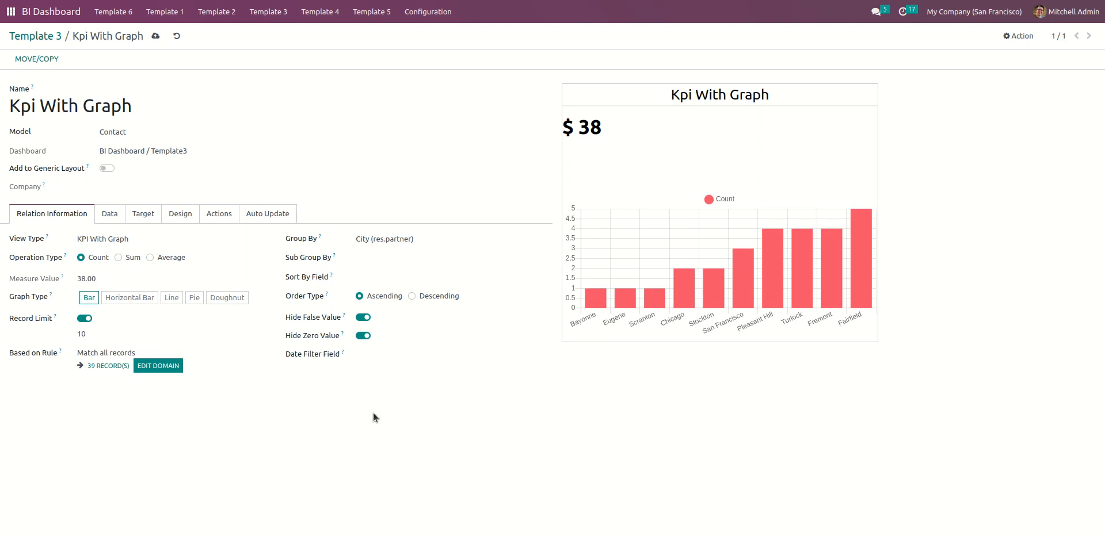
- Examine the models offered for the item's KPI Model in the data settings, without choosing one
{"action": "left_click", "coordinate": [116, 216]}
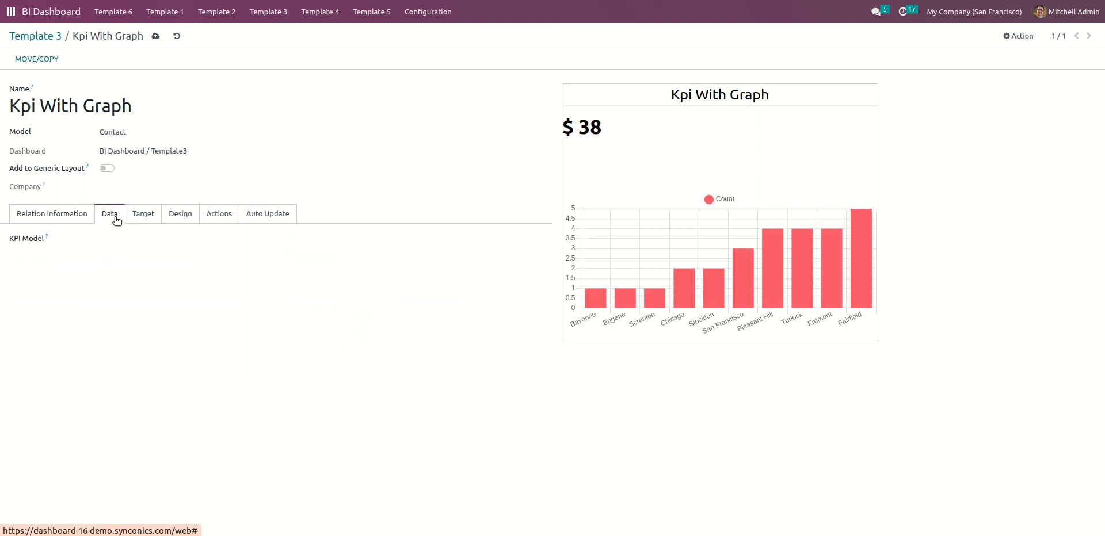
{"action": "mouse_move", "coordinate": [46, 237]}
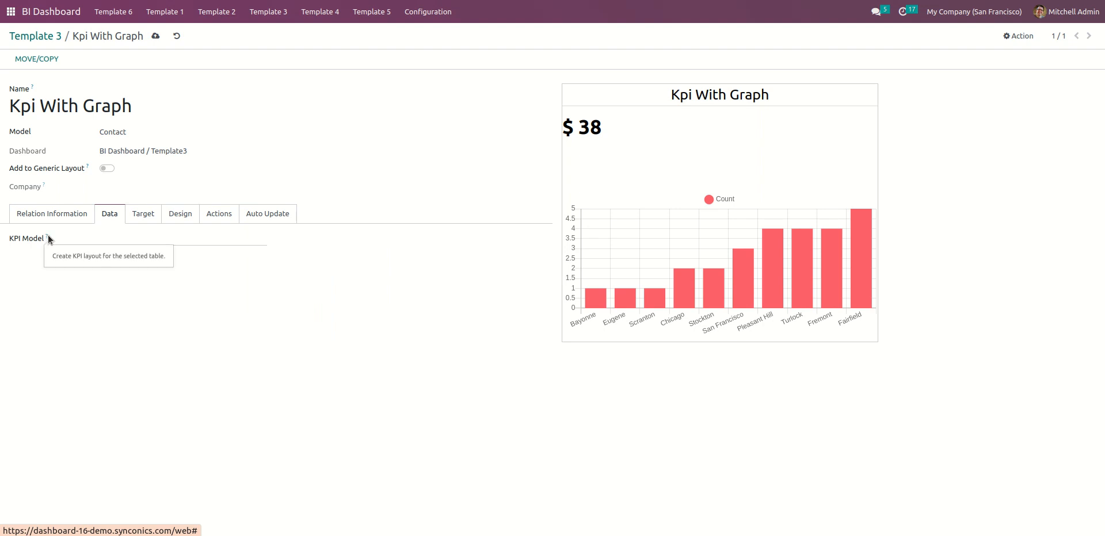
{"action": "left_click", "coordinate": [164, 240]}
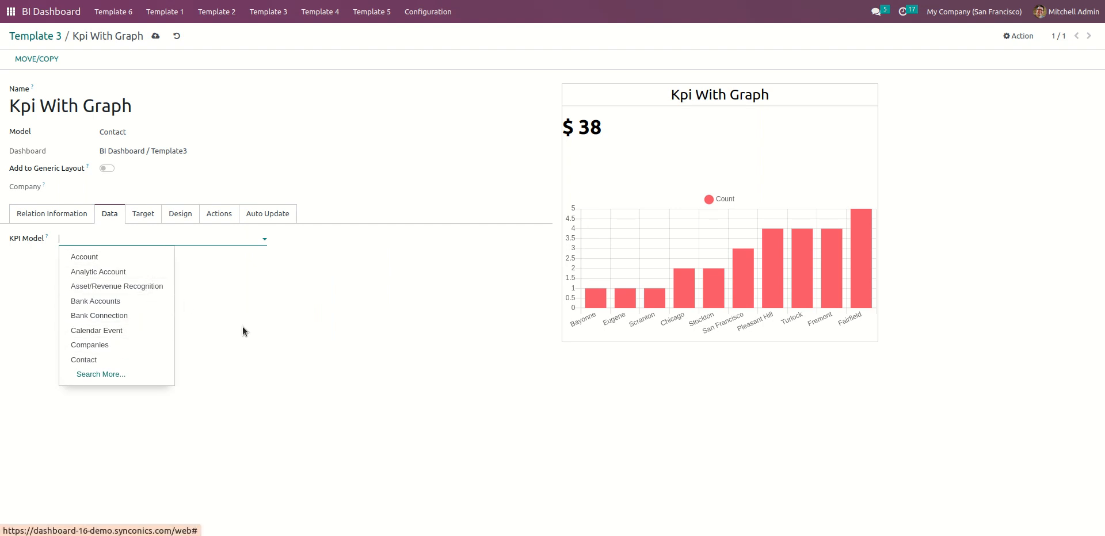
{"action": "left_click", "coordinate": [427, 396]}
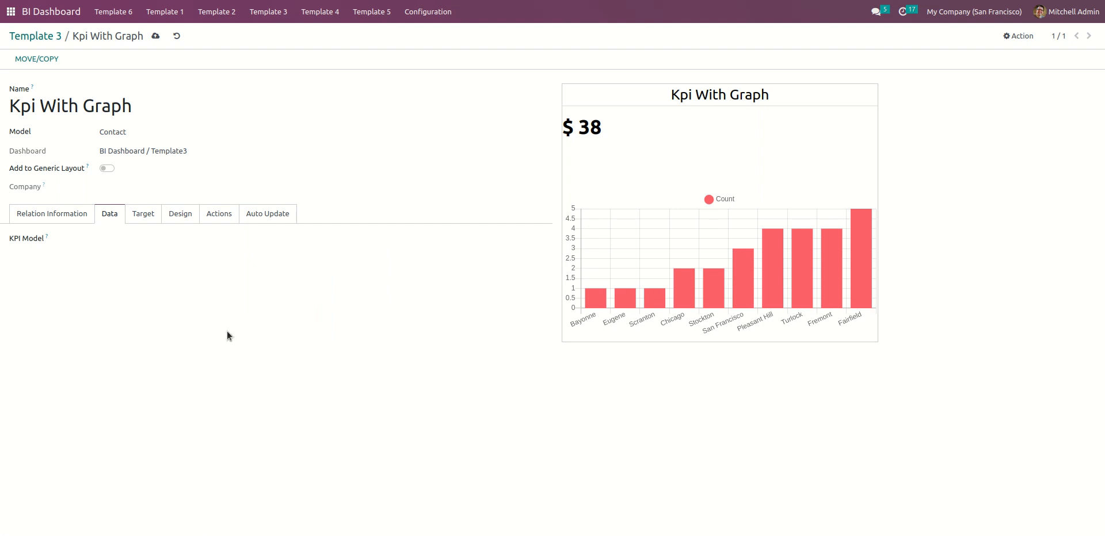
- Enable the target for the KPI and set its target value to 50, keeping the Standard view
{"action": "left_click", "coordinate": [140, 215]}
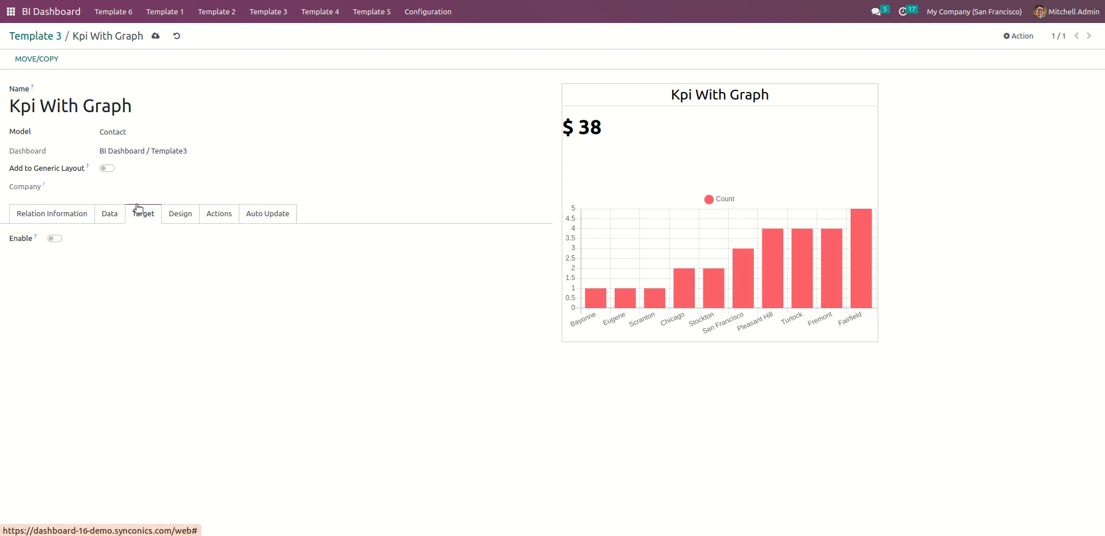
{"action": "left_click", "coordinate": [54, 239]}
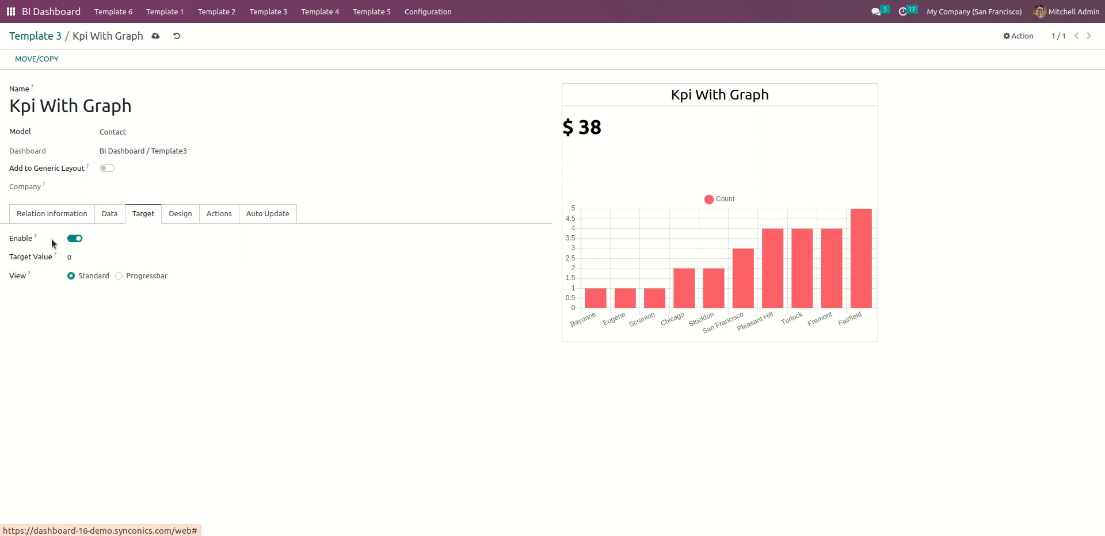
{"action": "left_click", "coordinate": [71, 258]}
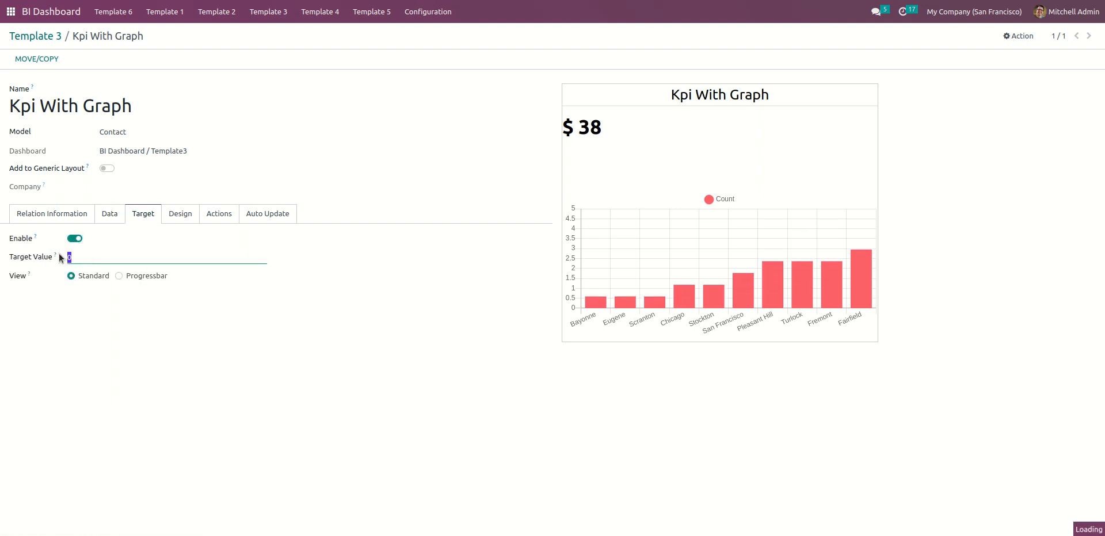
{"action": "type", "text": "50"}
{"action": "left_click", "coordinate": [194, 345]}
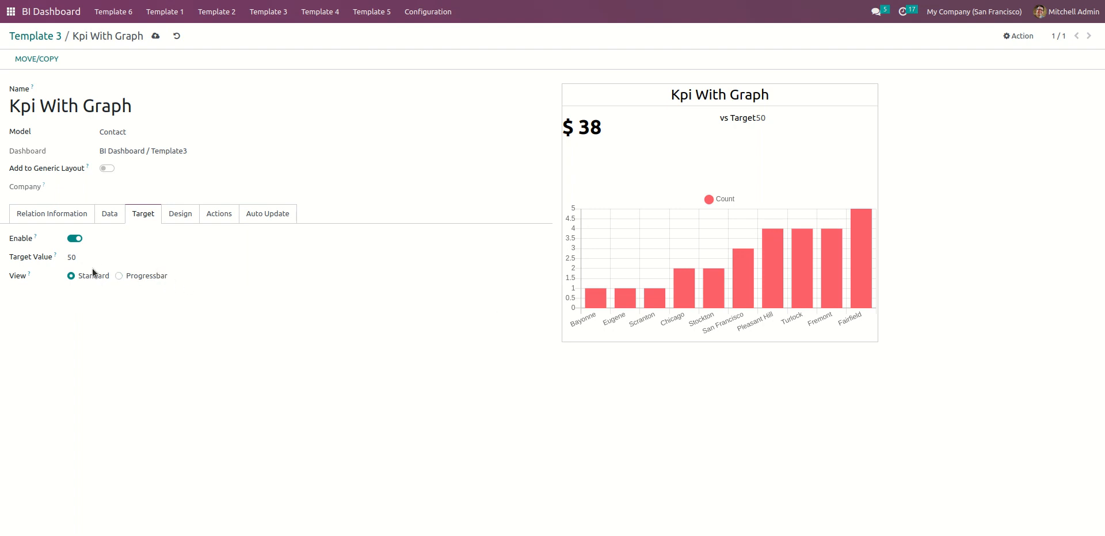
{"action": "double_click", "coordinate": [77, 262]}
{"action": "left_click", "coordinate": [153, 321]}
- In the design settings, try the Indian data format, restore English, and review the graph color palettes
{"action": "left_click", "coordinate": [180, 214]}
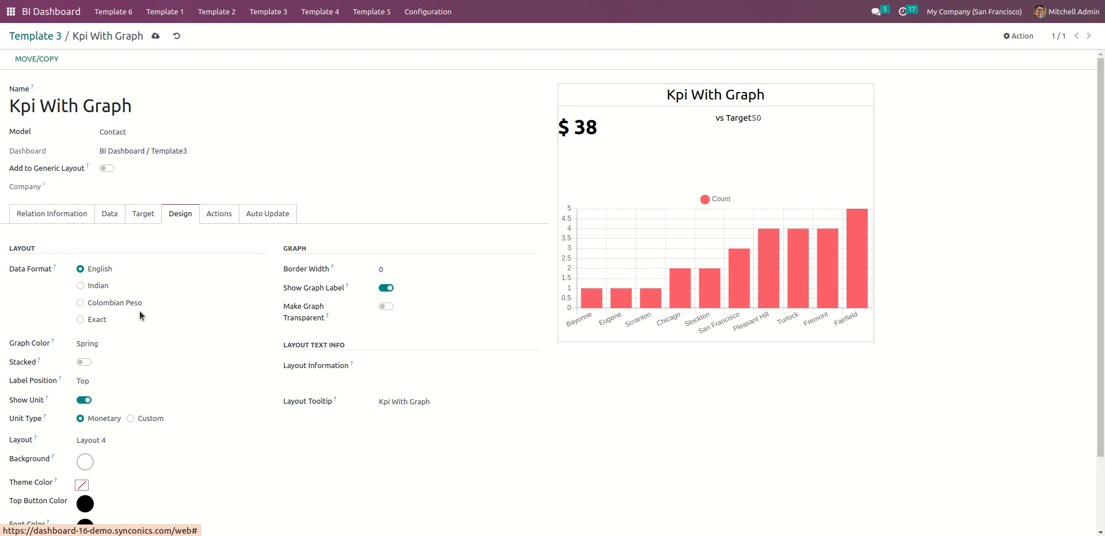
{"action": "left_click", "coordinate": [95, 286]}
{"action": "left_click", "coordinate": [109, 271]}
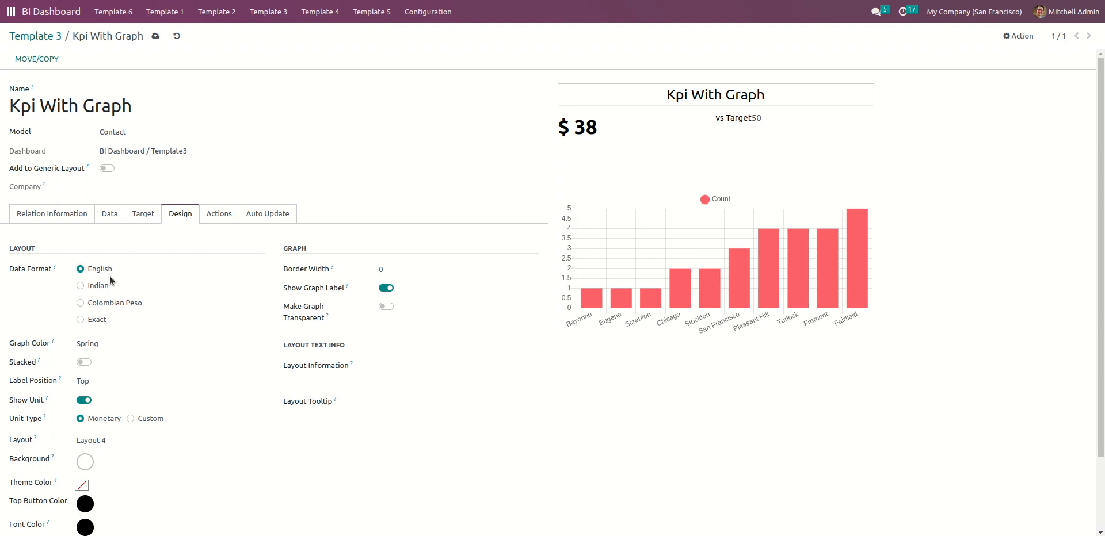
{"action": "left_click", "coordinate": [116, 345]}
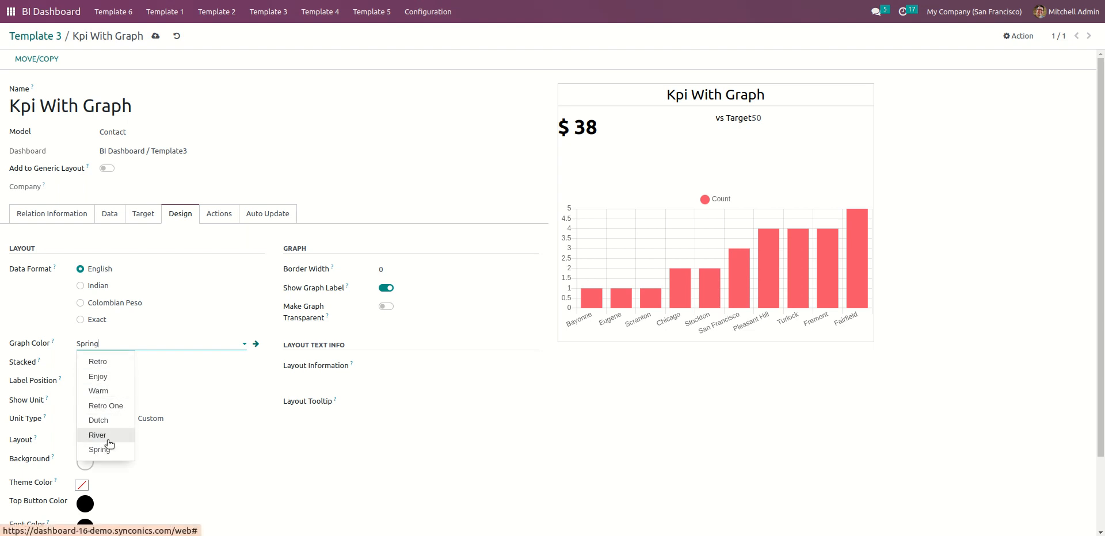
{"action": "left_click", "coordinate": [426, 460]}
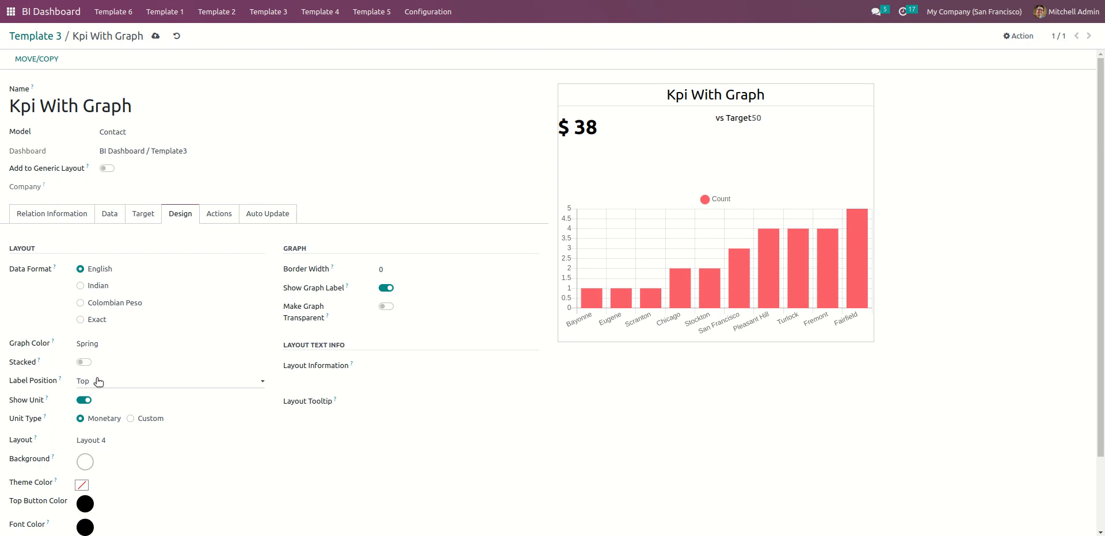
- Try the Bottom, Left and Right label positions for the graph and set the label position back to Top
{"action": "scroll", "coordinate": [93, 368], "scroll_direction": "down", "scroll_amount": 2}
{"action": "left_click", "coordinate": [80, 311]}
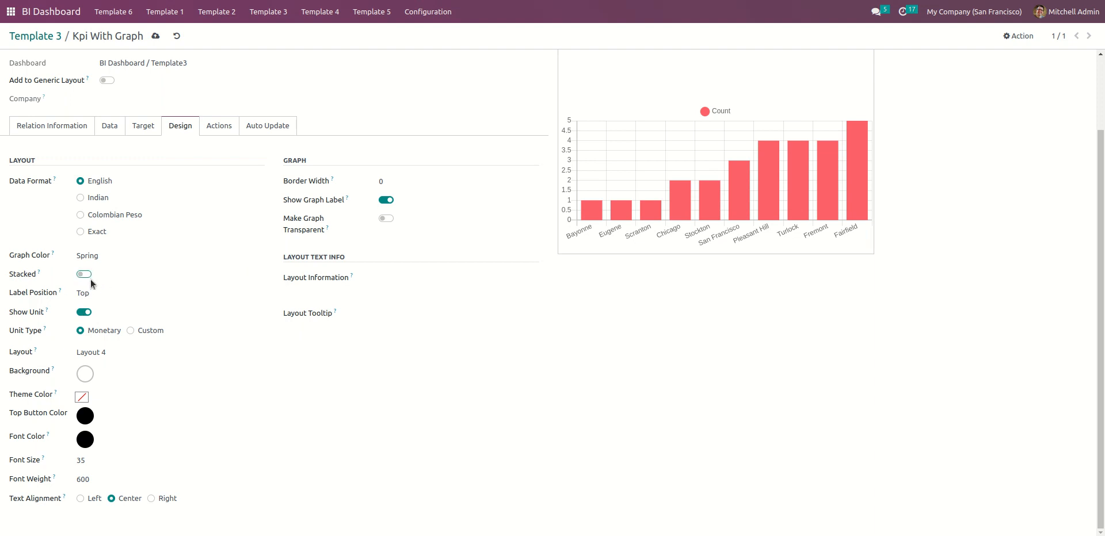
{"action": "left_click", "coordinate": [130, 297]}
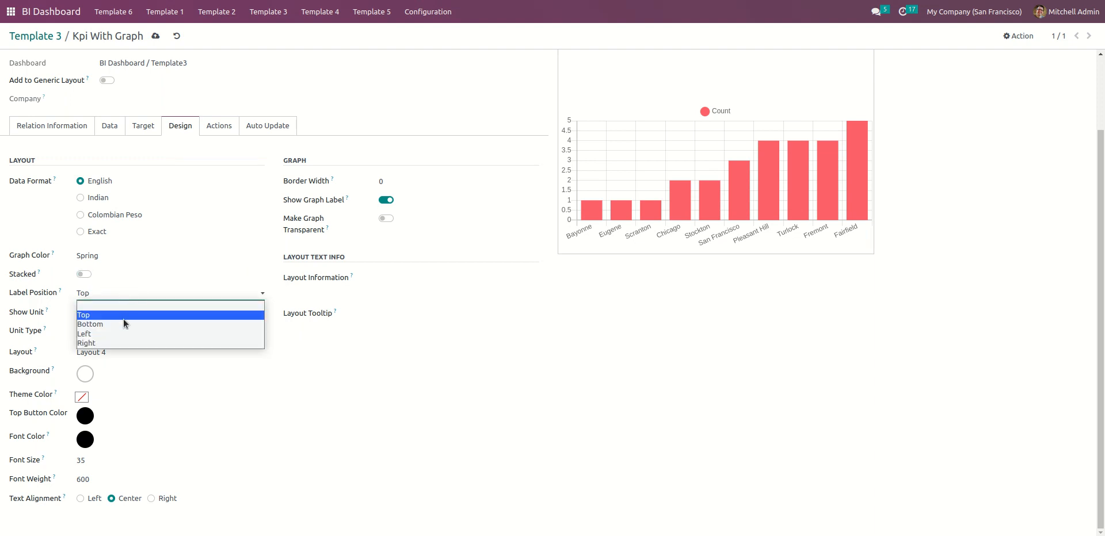
{"action": "left_click", "coordinate": [125, 324]}
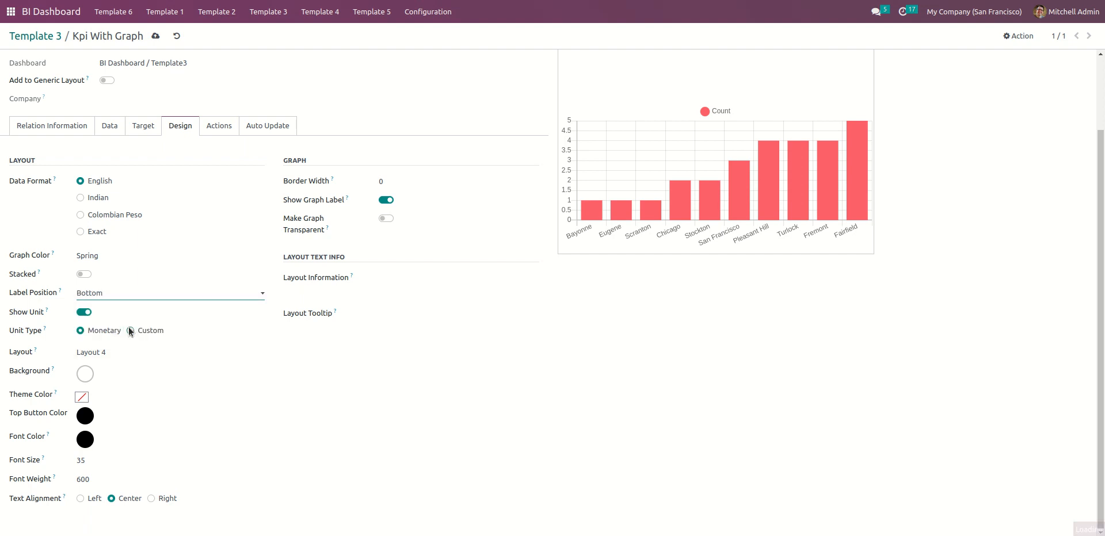
{"action": "scroll", "coordinate": [213, 340], "scroll_direction": "down", "scroll_amount": 2}
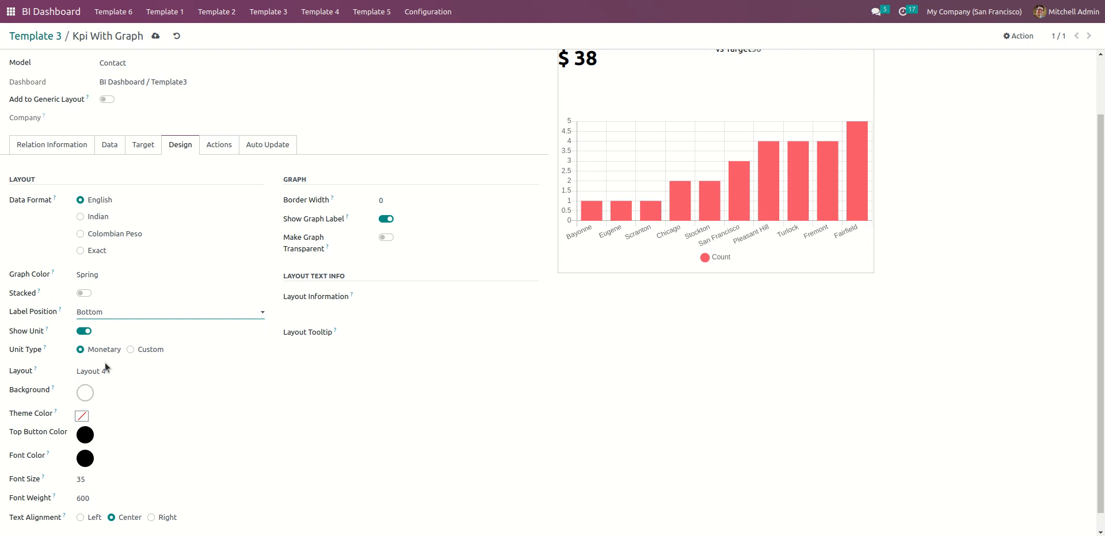
{"action": "left_click", "coordinate": [141, 315]}
{"action": "left_click", "coordinate": [137, 348]}
{"action": "left_click", "coordinate": [161, 315]}
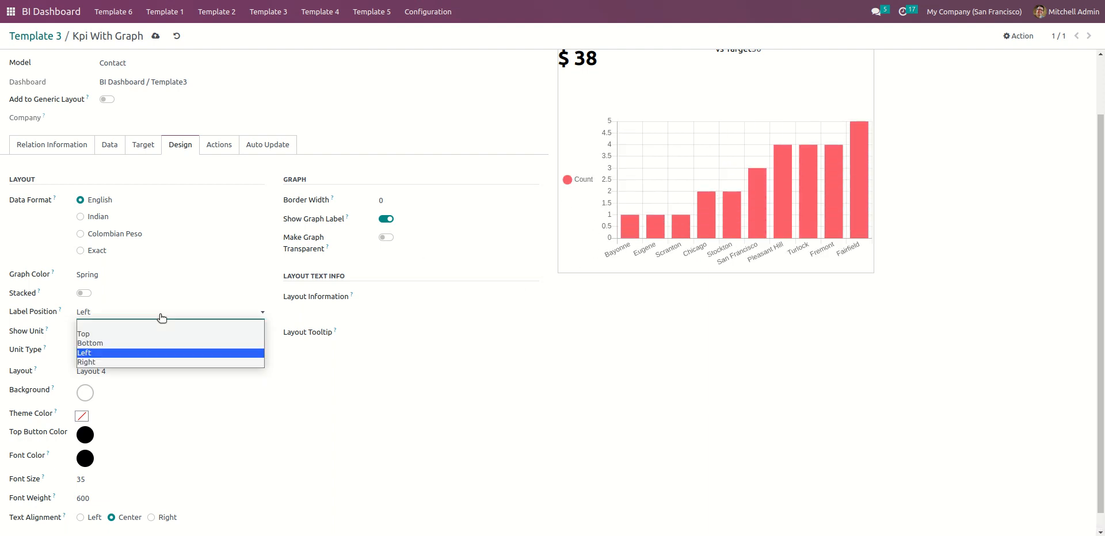
{"action": "left_click", "coordinate": [128, 362]}
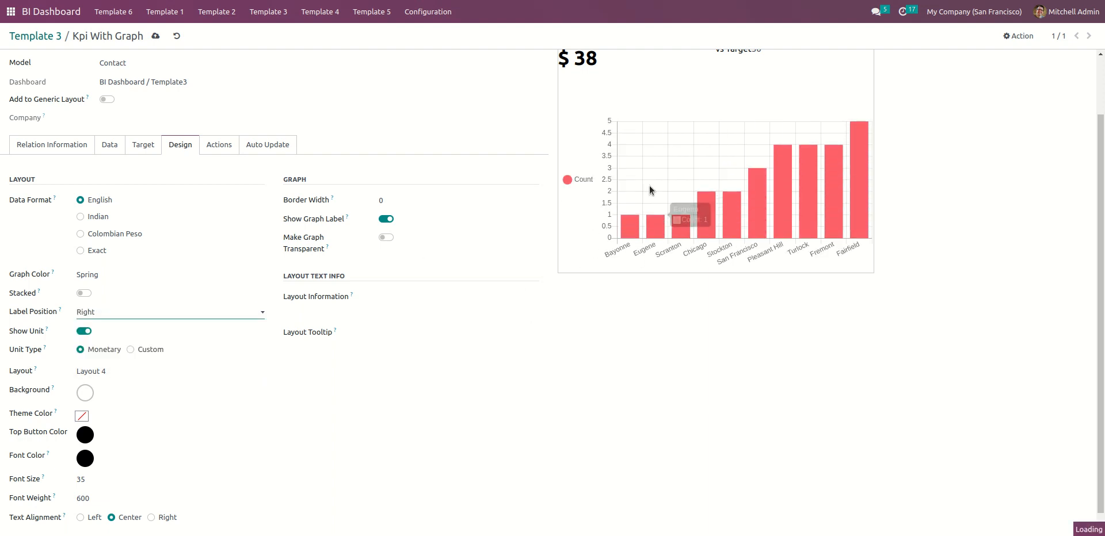
{"action": "left_click", "coordinate": [233, 316]}
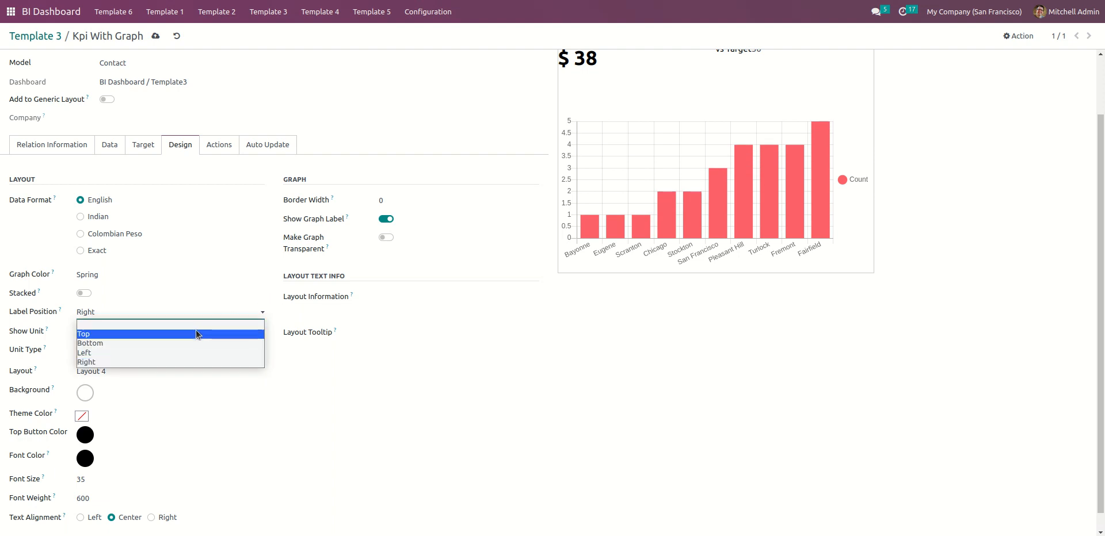
{"action": "left_click", "coordinate": [195, 330]}
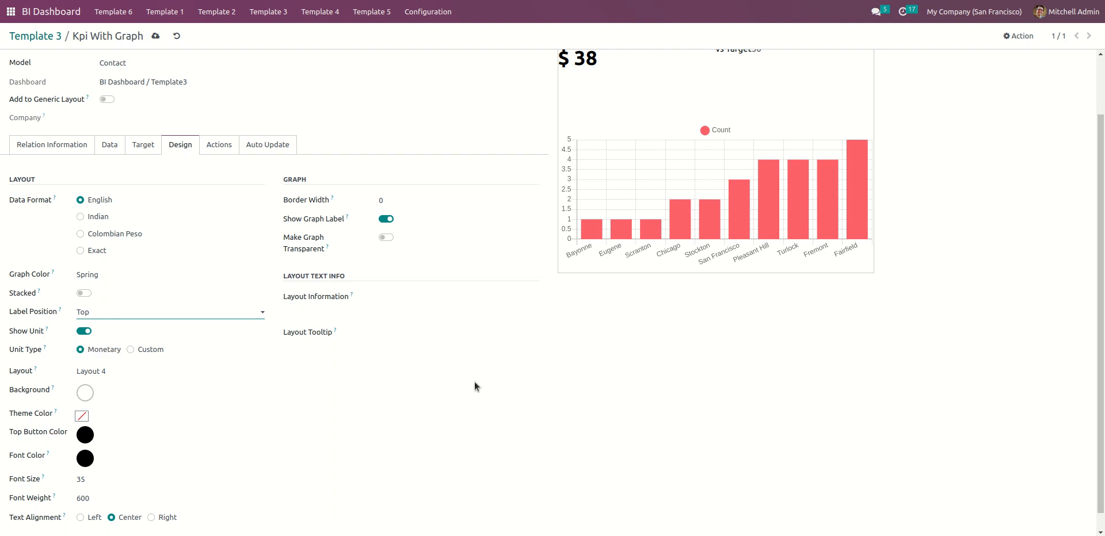
- Try the Custom unit type with the unit "test" for the KPI value, and restore the Monetary unit type
{"action": "scroll", "coordinate": [474, 382], "scroll_direction": "up", "scroll_amount": 2}
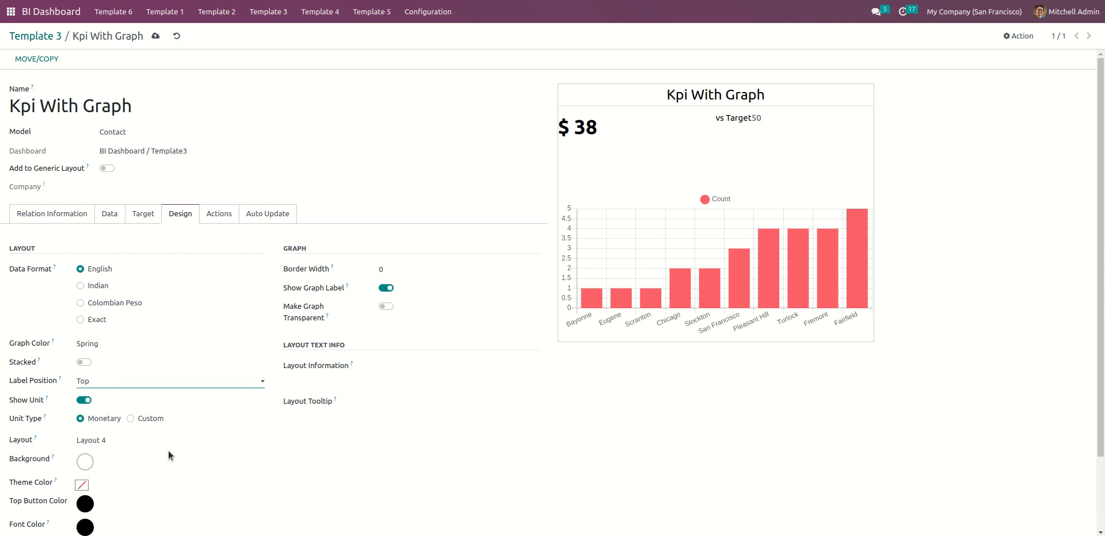
{"action": "scroll", "coordinate": [168, 456], "scroll_direction": "down", "scroll_amount": 2}
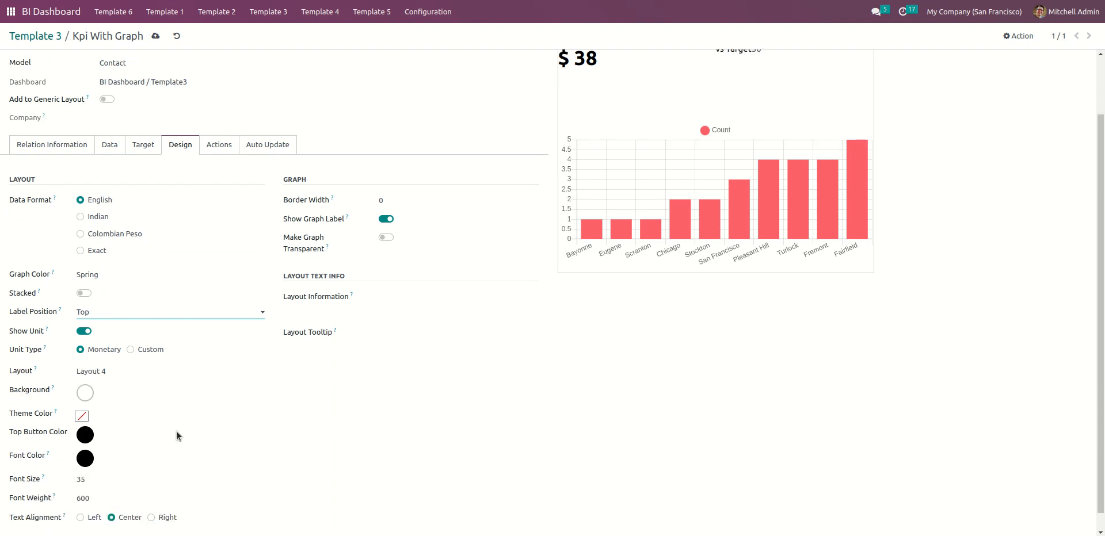
{"action": "left_click", "coordinate": [130, 350]}
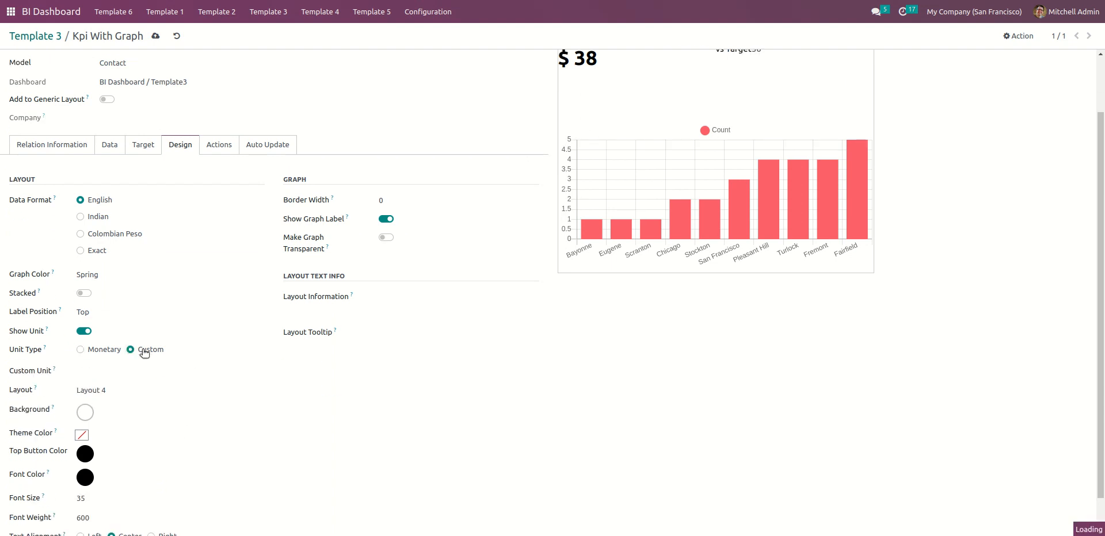
{"action": "left_click", "coordinate": [134, 371]}
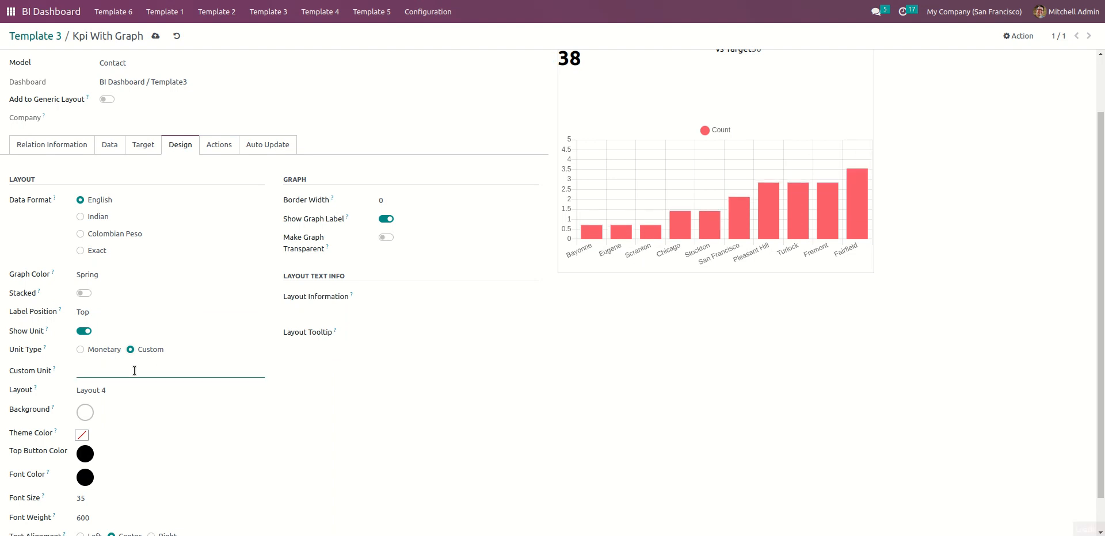
{"action": "type", "text": "test"}
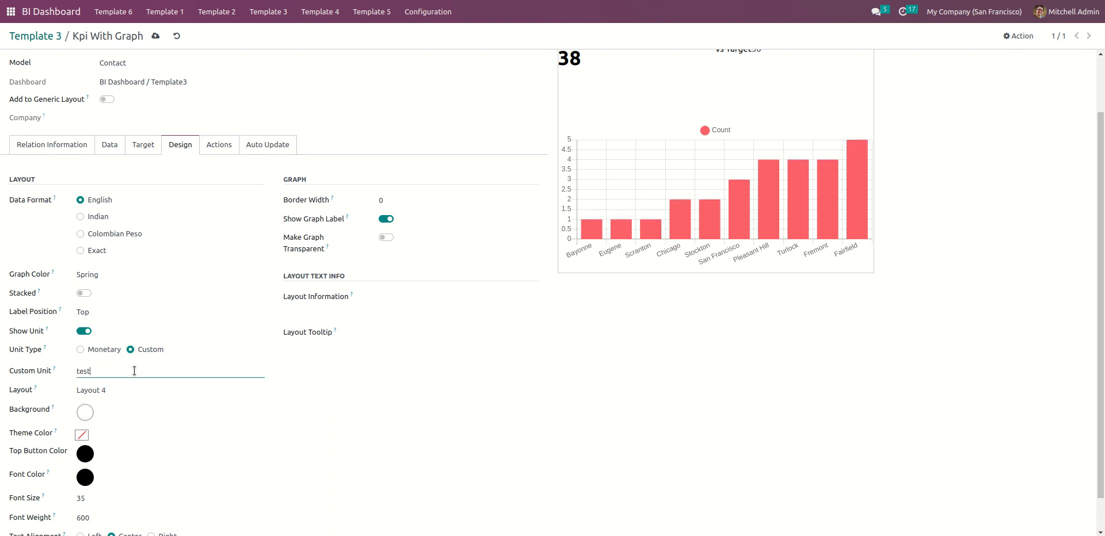
{"action": "left_click", "coordinate": [365, 434]}
{"action": "scroll", "coordinate": [454, 396], "scroll_direction": "up", "scroll_amount": 2}
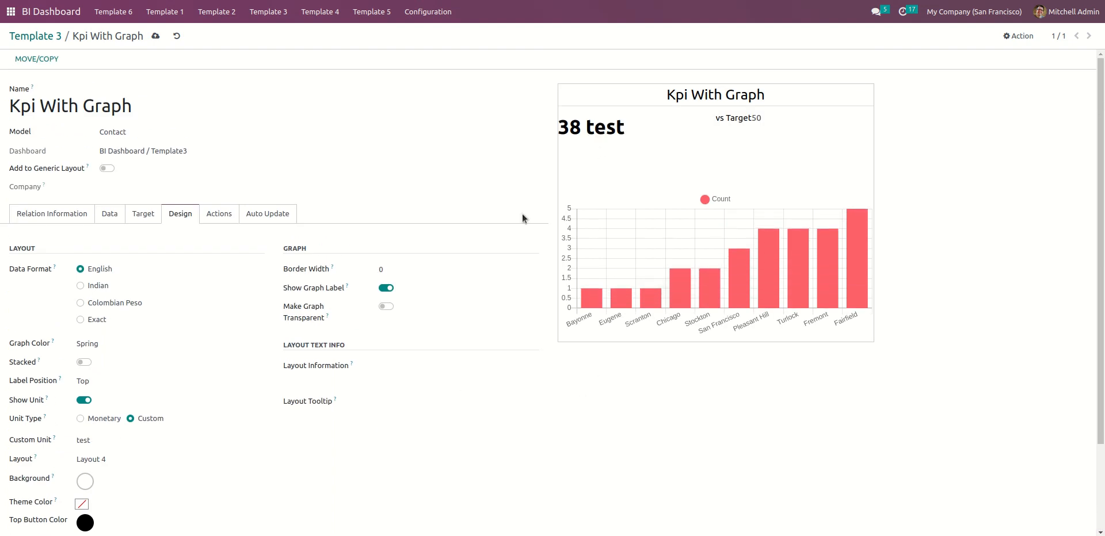
{"action": "scroll", "coordinate": [194, 395], "scroll_direction": "down", "scroll_amount": 2}
{"action": "left_click_drag", "start_coordinate": [96, 332], "coordinate": [69, 332]}
{"action": "key", "text": "BackSpace"}
{"action": "left_click", "coordinate": [81, 312]}
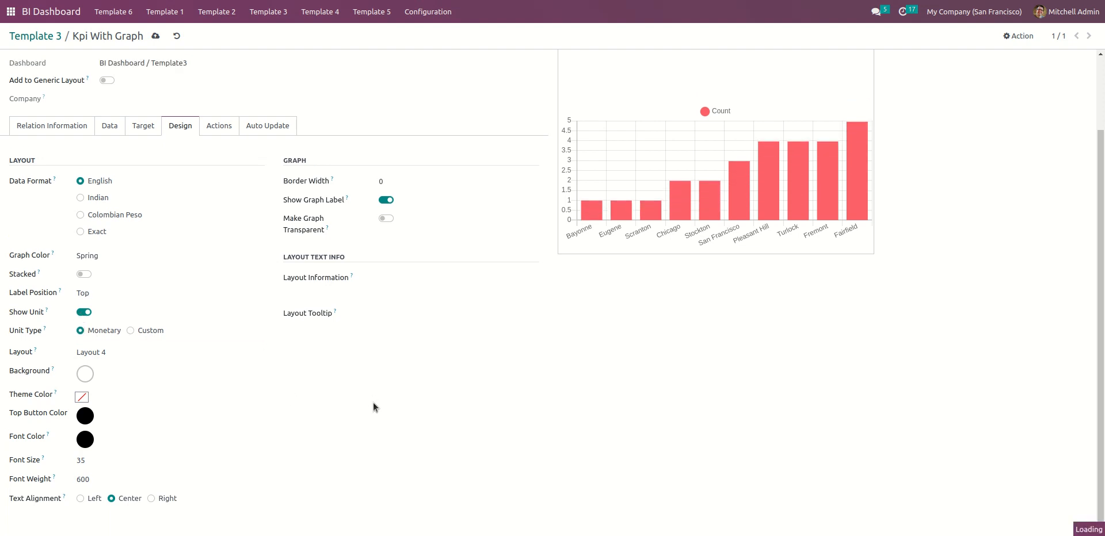
- Look at the background color choices without changing them, and set the item's theme color to yellow
{"action": "left_click", "coordinate": [86, 376]}
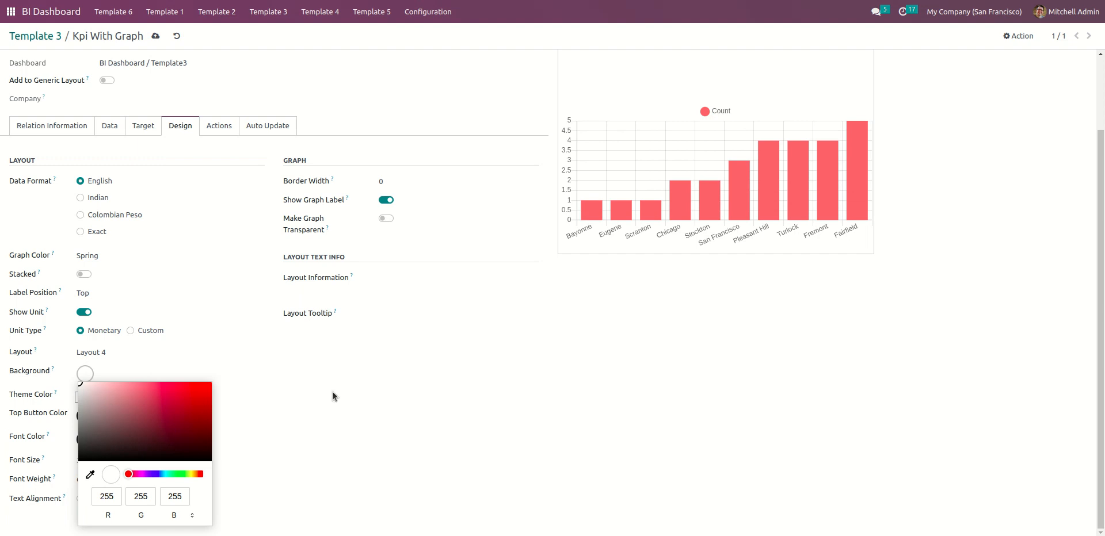
{"action": "left_click", "coordinate": [379, 383]}
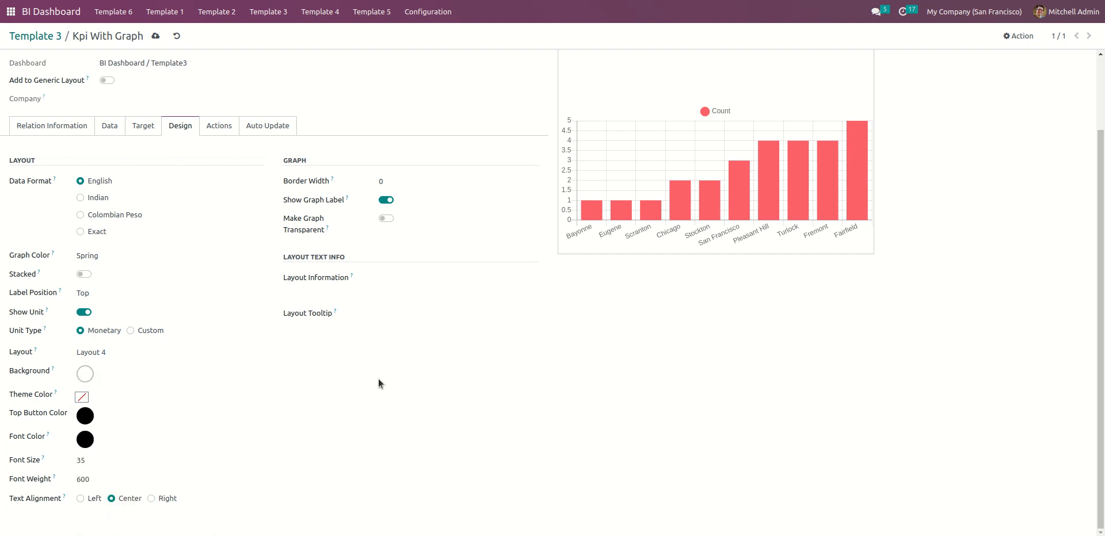
{"action": "left_click", "coordinate": [82, 398]}
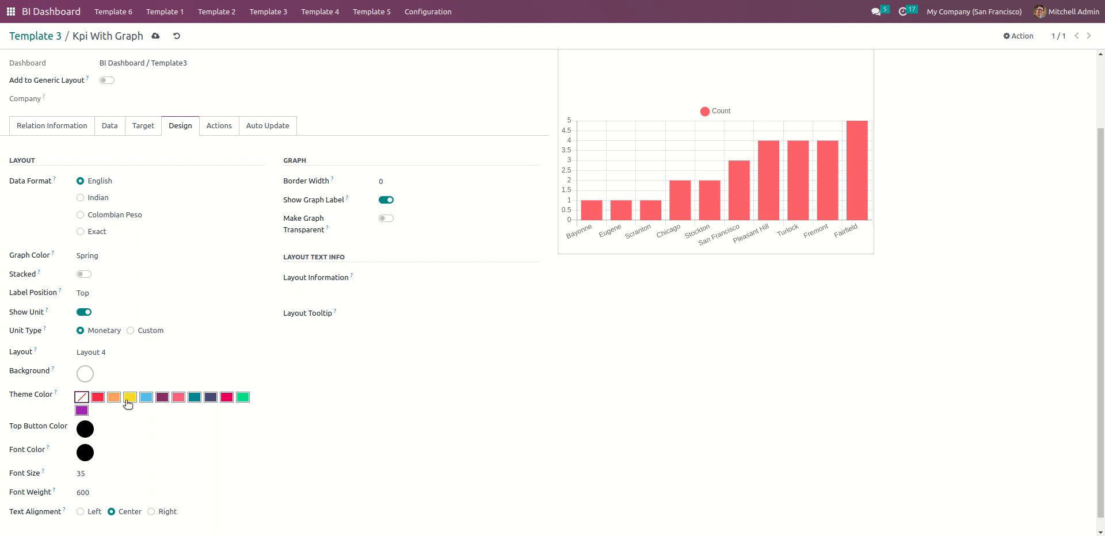
{"action": "left_click", "coordinate": [130, 397]}
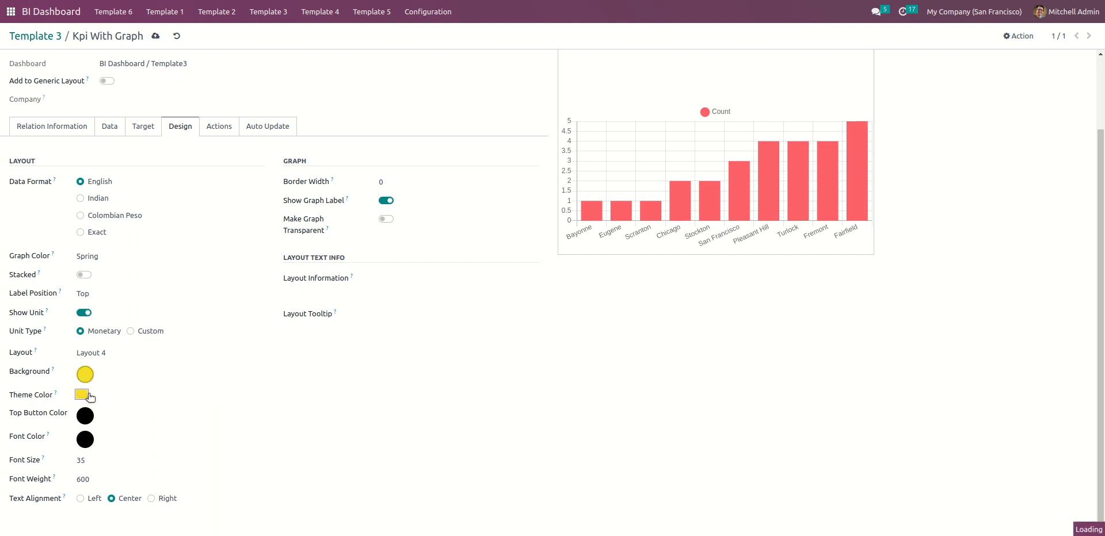
{"action": "scroll", "coordinate": [260, 405], "scroll_direction": "up", "scroll_amount": 1}
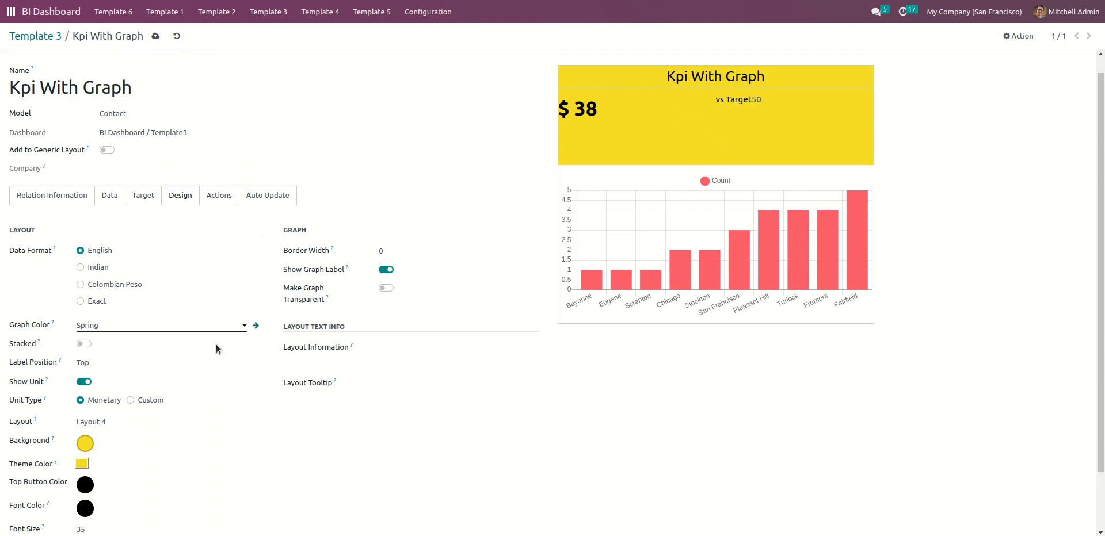
{"action": "scroll", "coordinate": [106, 459], "scroll_direction": "down", "scroll_amount": 1}
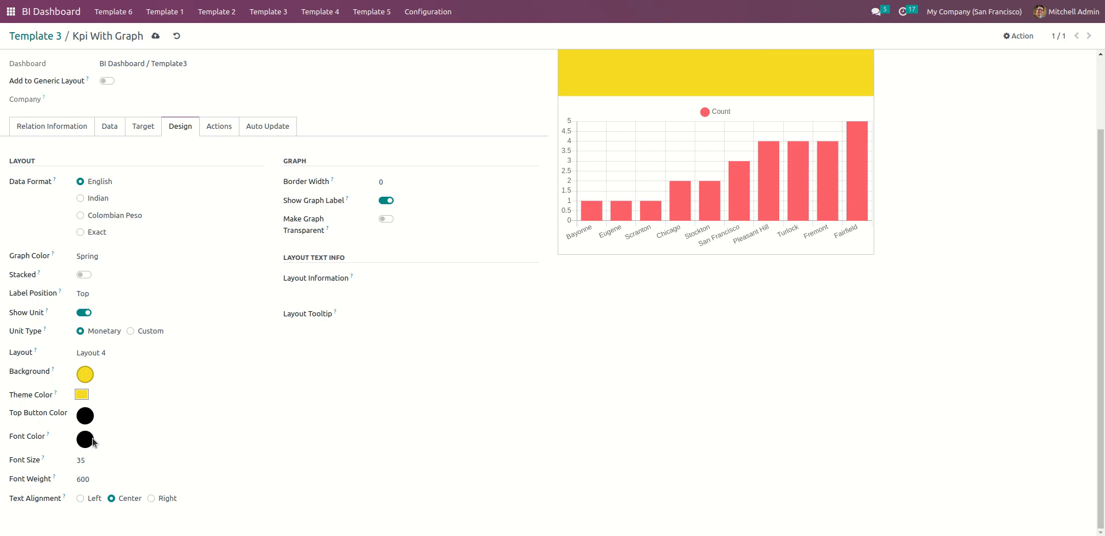
- Examine the font size and the available font weights for the KPI, without changing either
{"action": "double_click", "coordinate": [92, 463]}
{"action": "left_click", "coordinate": [96, 462]}
{"action": "left_click_drag", "start_coordinate": [96, 462], "coordinate": [81, 460]}
{"action": "left_click", "coordinate": [104, 481]}
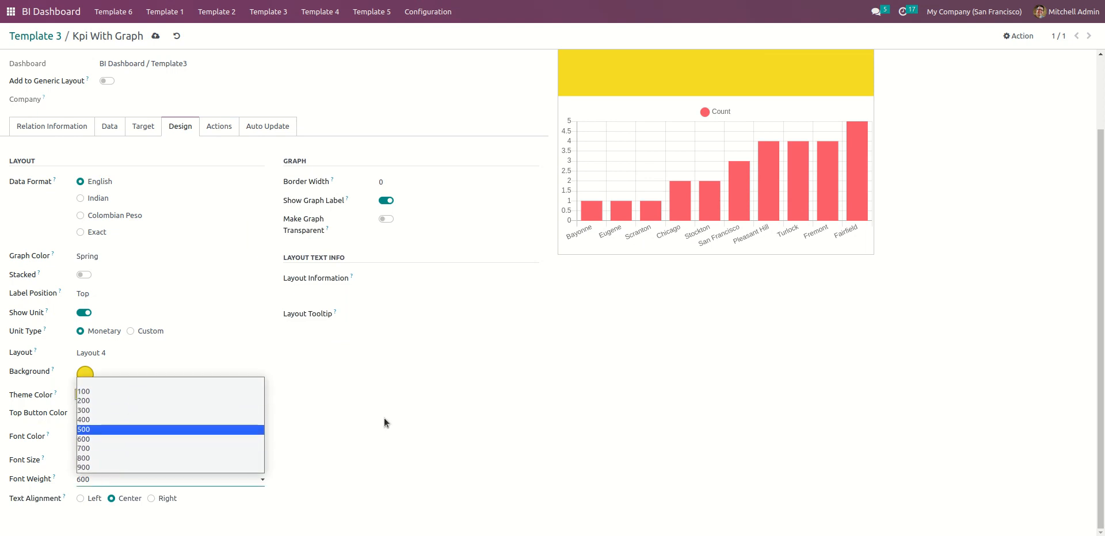
{"action": "left_click", "coordinate": [383, 418]}
- Try the Center and Right text alignments for the item and set the text alignment to Left
{"action": "left_click", "coordinate": [80, 499]}
{"action": "scroll", "coordinate": [278, 489], "scroll_direction": "up", "scroll_amount": 2}
{"action": "scroll", "coordinate": [241, 499], "scroll_direction": "down", "scroll_amount": 2}
{"action": "left_click", "coordinate": [115, 498]}
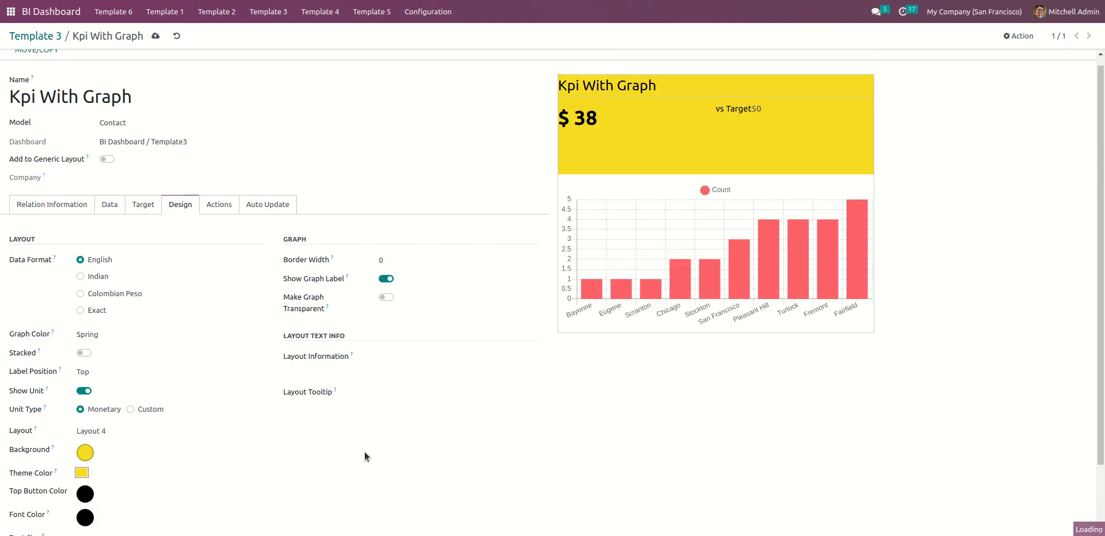
{"action": "scroll", "coordinate": [353, 355], "scroll_direction": "down", "scroll_amount": 1}
{"action": "scroll", "coordinate": [353, 360], "scroll_direction": "down", "scroll_amount": 1}
{"action": "left_click", "coordinate": [152, 499]}
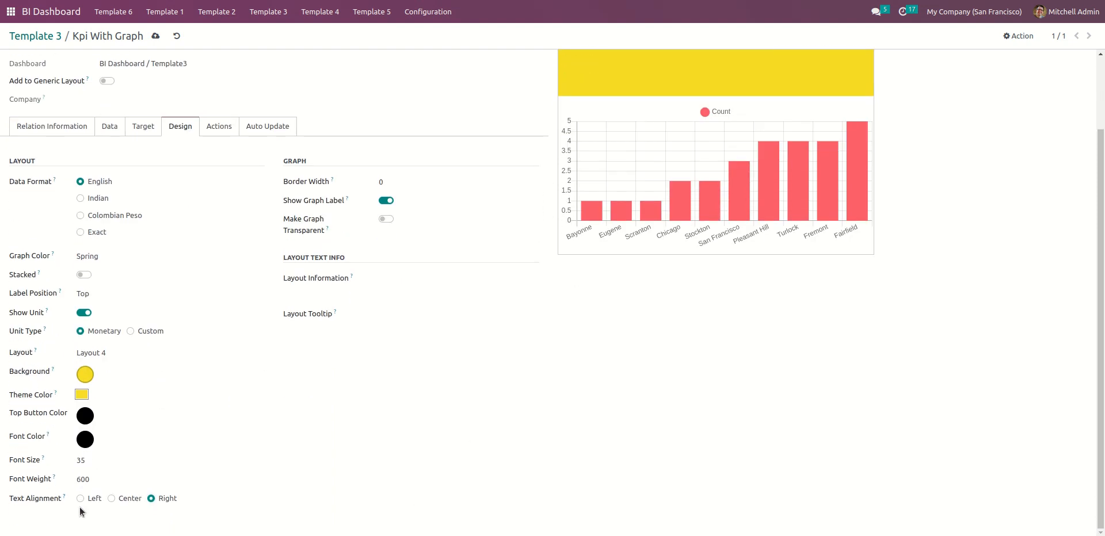
{"action": "left_click", "coordinate": [80, 500]}
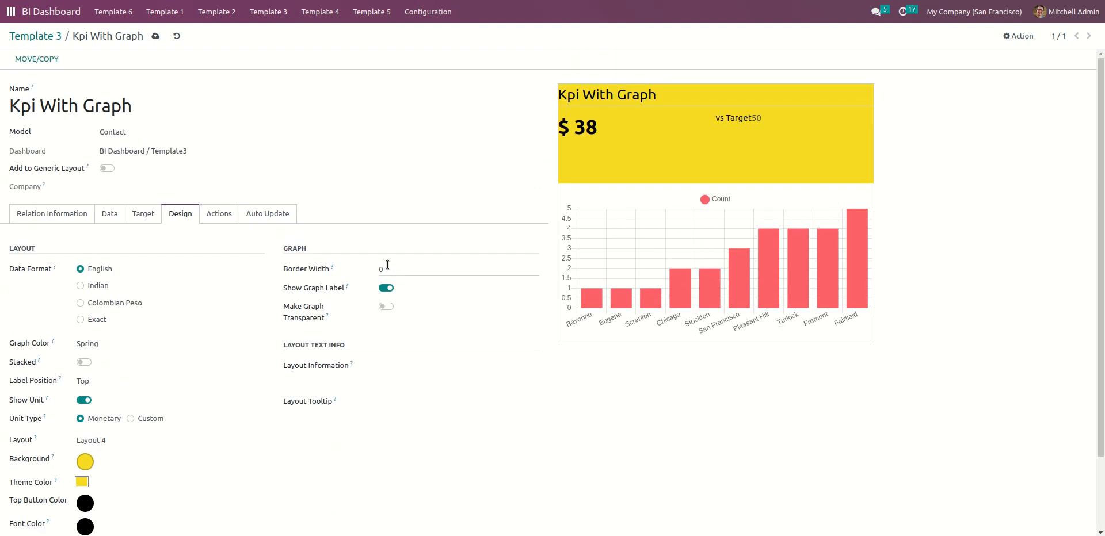
- Try graph border widths of 2 and 1, and set the border width to 5
{"action": "left_click", "coordinate": [396, 271]}
{"action": "type", "text": "2"}
{"action": "left_click", "coordinate": [505, 481]}
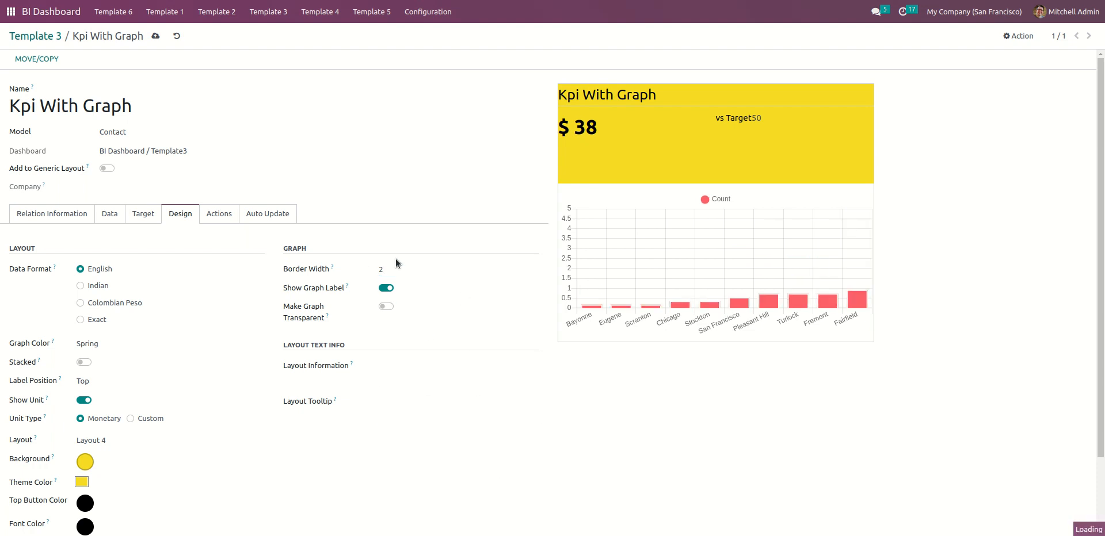
{"action": "left_click", "coordinate": [393, 268]}
{"action": "type", "text": "1"}
{"action": "left_click", "coordinate": [499, 471]}
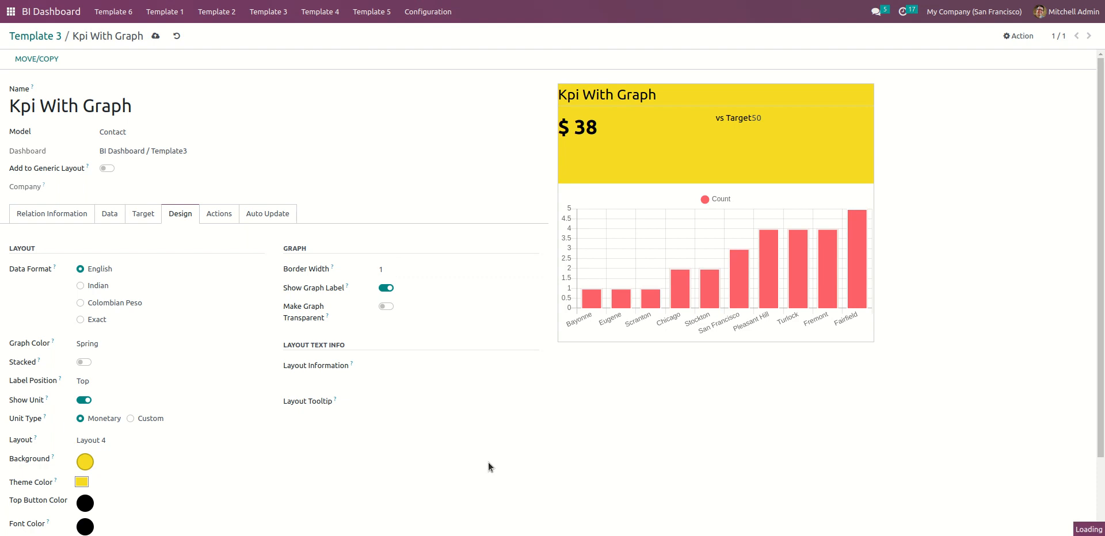
{"action": "left_click", "coordinate": [374, 269]}
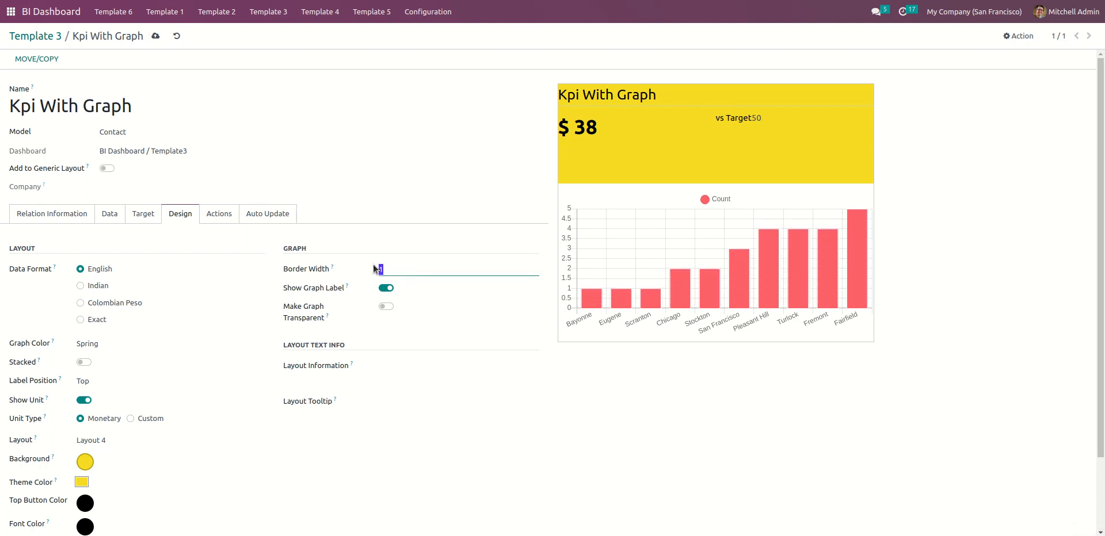
{"action": "left_click", "coordinate": [509, 445]}
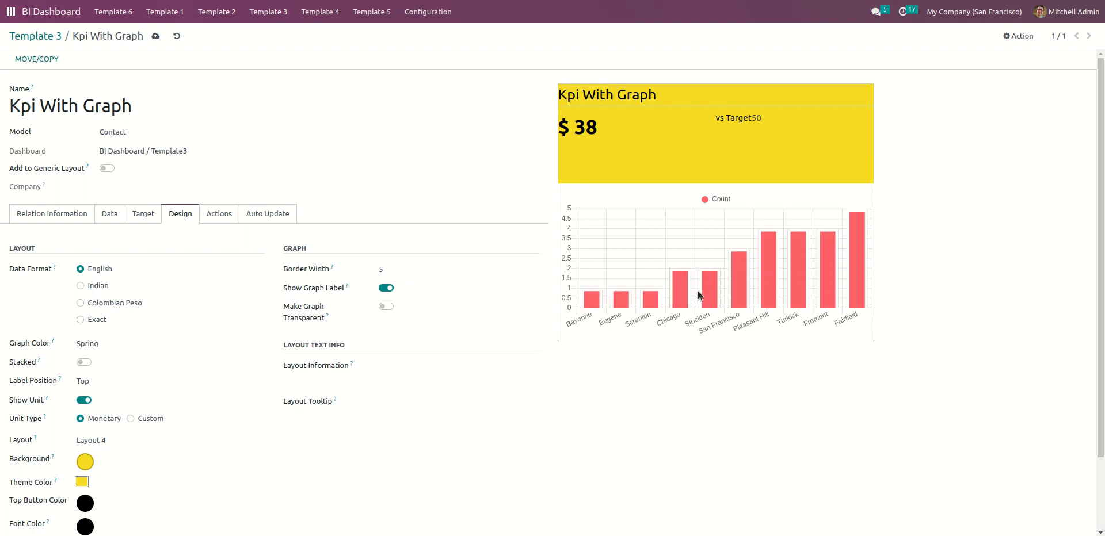
- Try hiding the graph label and making the graph transparent, restoring both options to their original state
{"action": "left_click", "coordinate": [386, 289]}
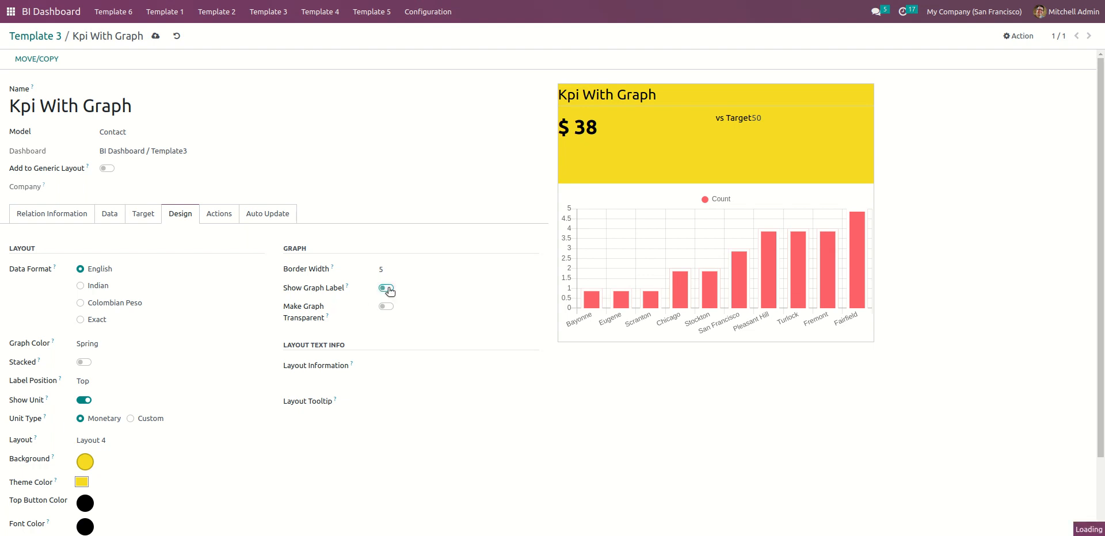
{"action": "left_click", "coordinate": [387, 289]}
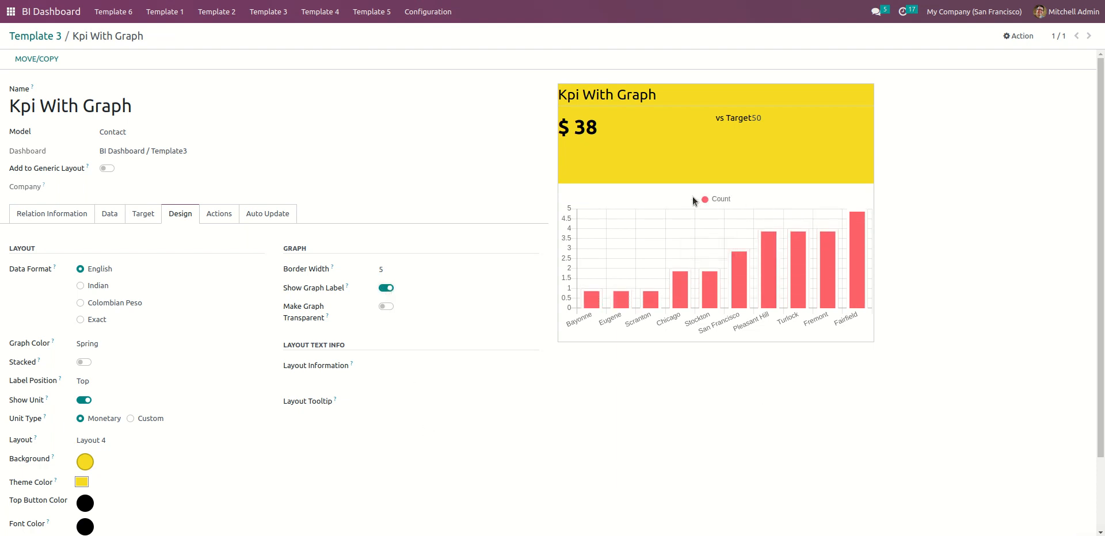
{"action": "left_click", "coordinate": [385, 309]}
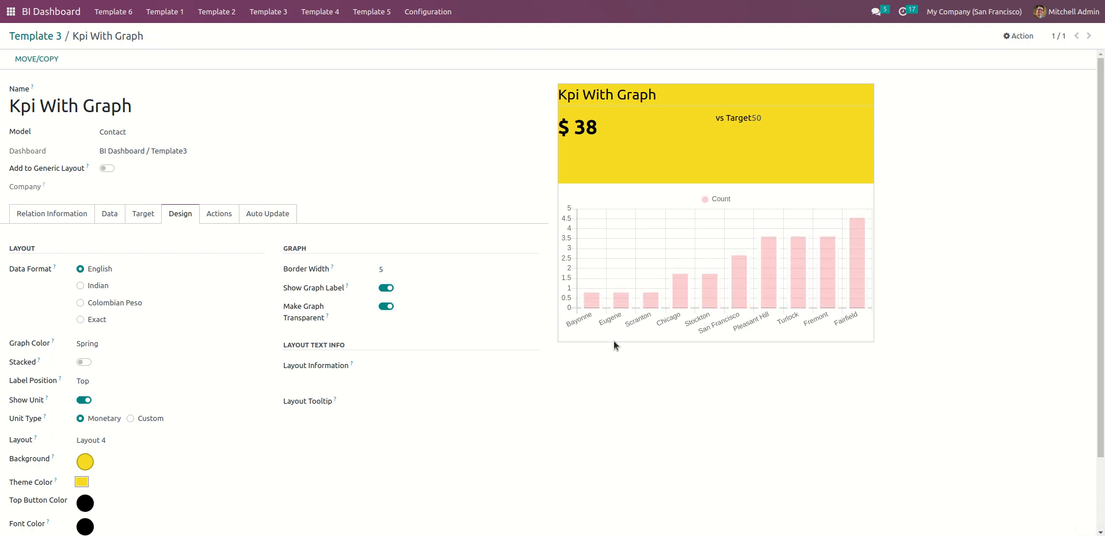
{"action": "left_click", "coordinate": [389, 308]}
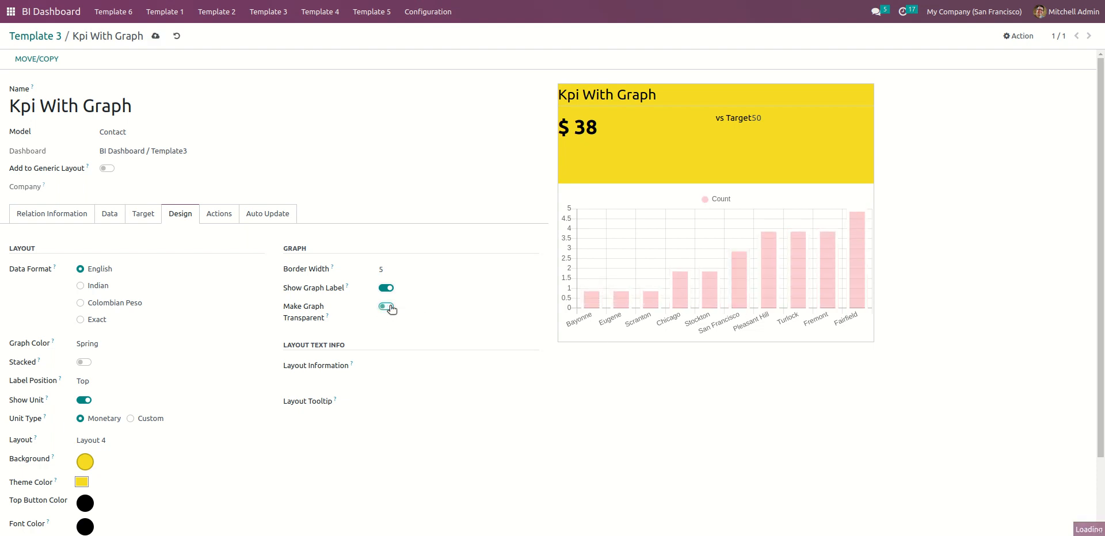
- Enter "This KPI with graph is for Contacts" as the item's layout information
{"action": "scroll", "coordinate": [471, 449], "scroll_direction": "down", "scroll_amount": 1}
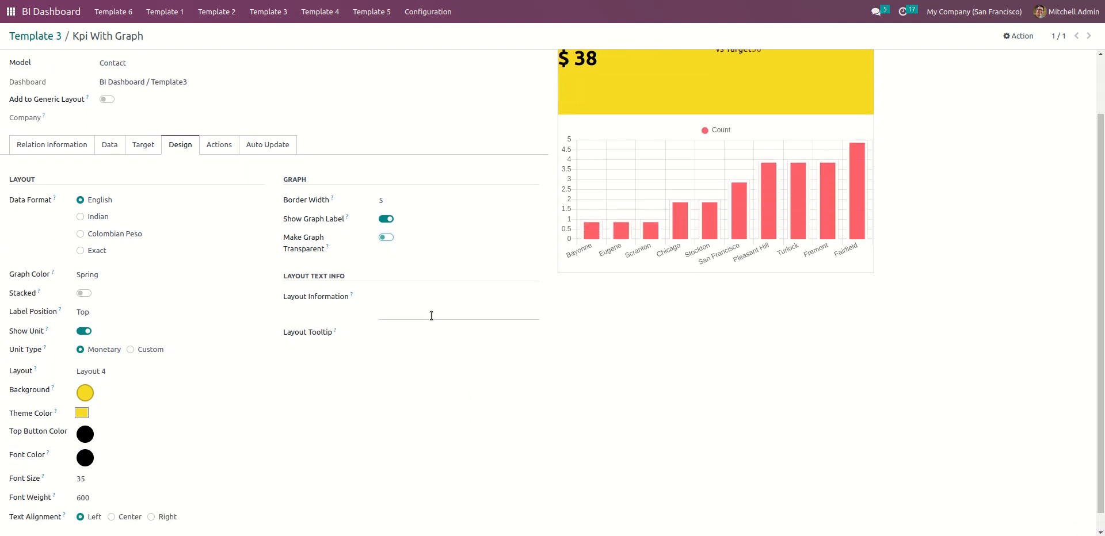
{"action": "scroll", "coordinate": [441, 307], "scroll_direction": "up", "scroll_amount": 1}
{"action": "left_click", "coordinate": [473, 374]}
{"action": "type", "text": "This"}
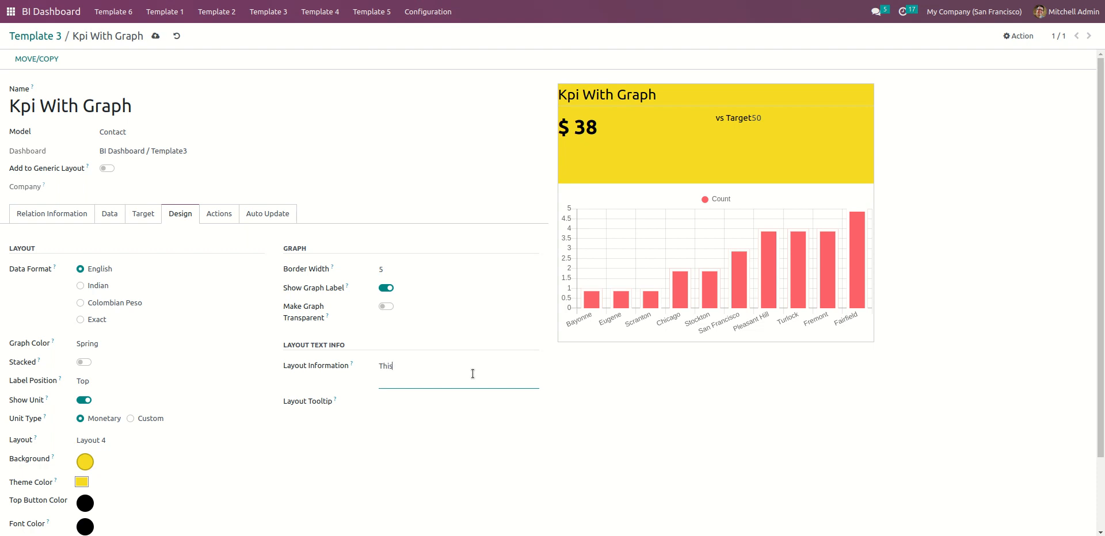
{"action": "type", "text": " KPI with graph os"}
{"action": "key", "text": "BackSpace"}
{"action": "key", "text": "BackSpace"}
{"action": "type", "text": "is for Contacts"}
- Set the layout tooltip to "KPI with Graph - Contacts"
{"action": "left_click", "coordinate": [439, 407]}
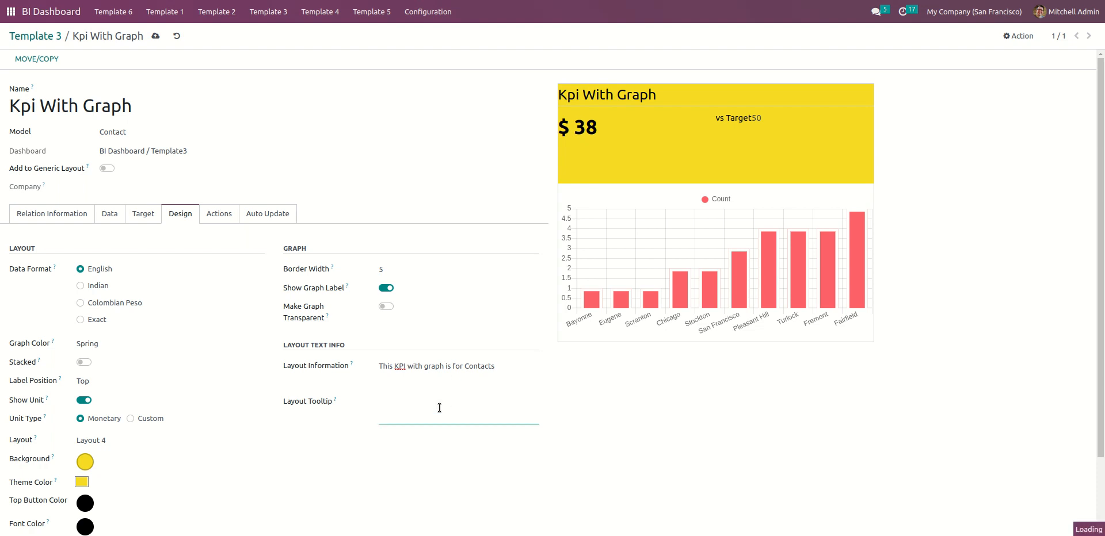
{"action": "type", "text": "KPI with Grap"}
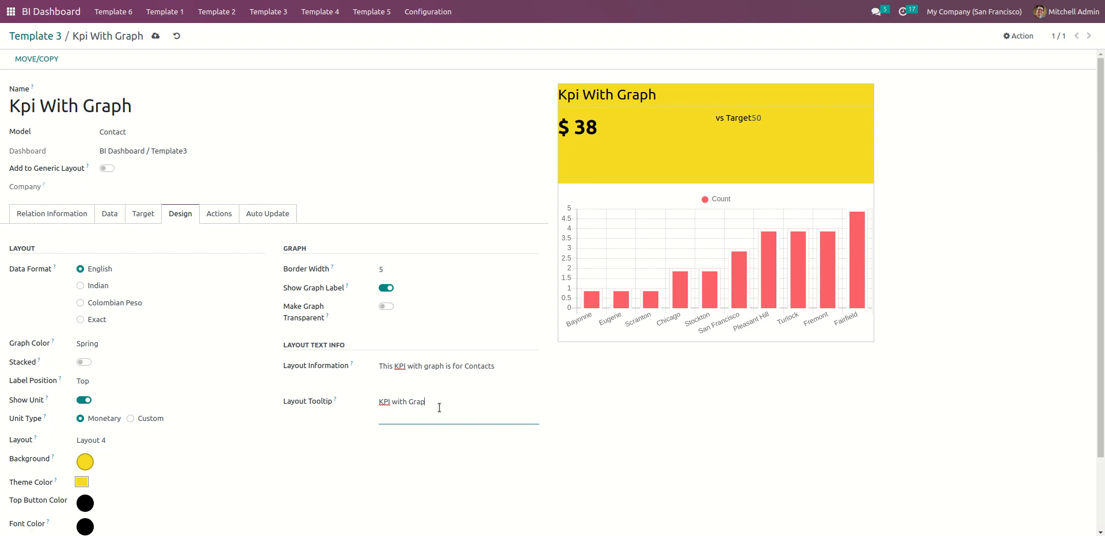
{"action": "type", "text": "h - Contacts"}
{"action": "left_click", "coordinate": [473, 466]}
- In the actions settings, review the layouts offered for combining without choosing one, and enable the multiplier
{"action": "left_click", "coordinate": [221, 215]}
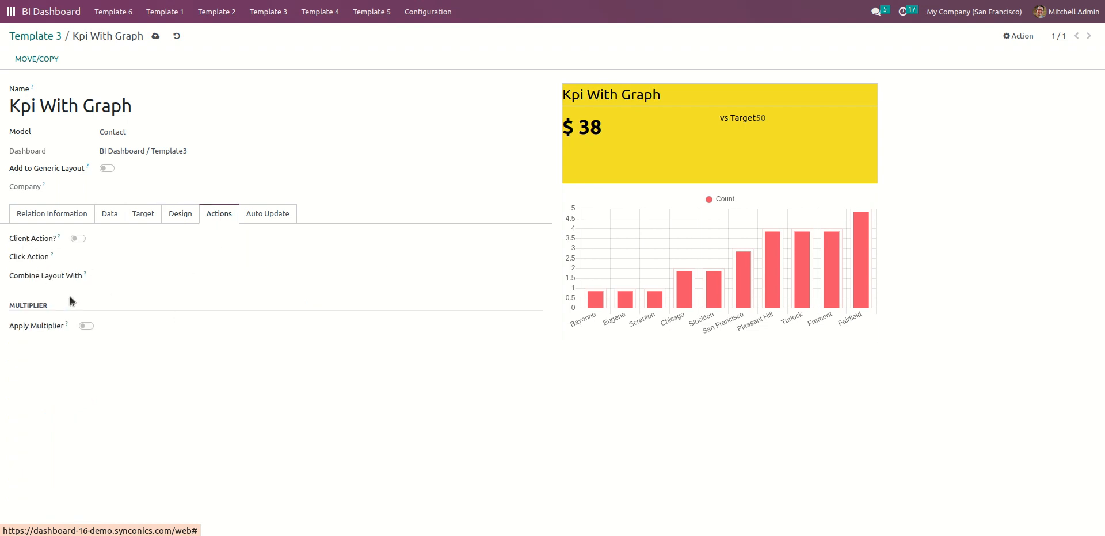
{"action": "left_click", "coordinate": [120, 278]}
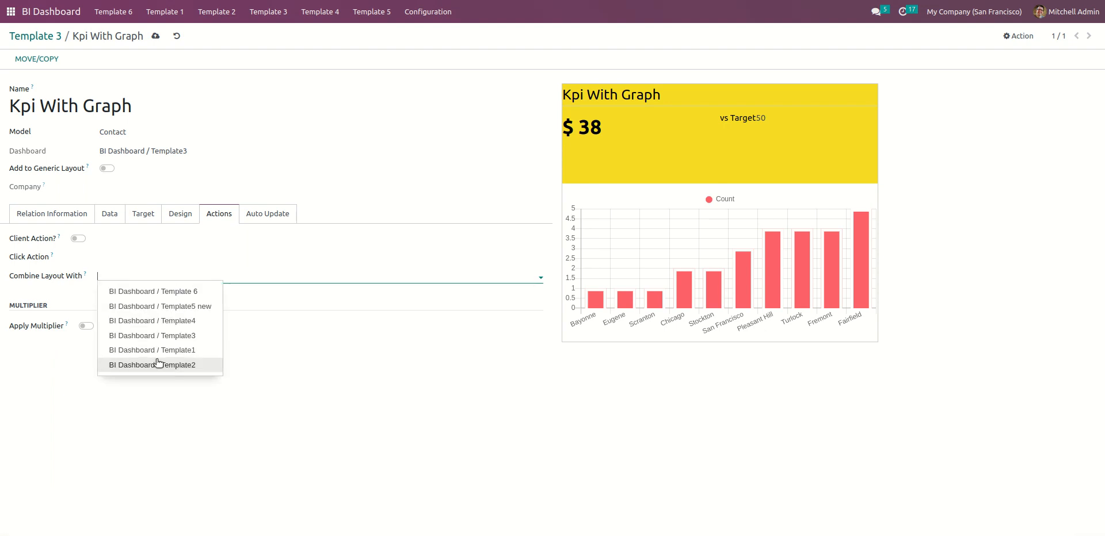
{"action": "left_click", "coordinate": [316, 396]}
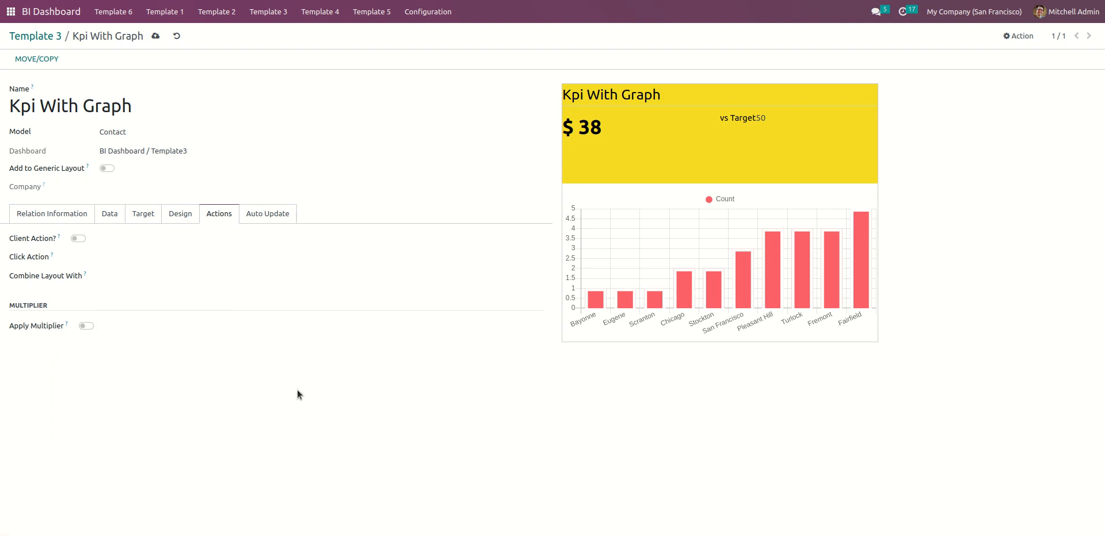
{"action": "left_click", "coordinate": [87, 326]}
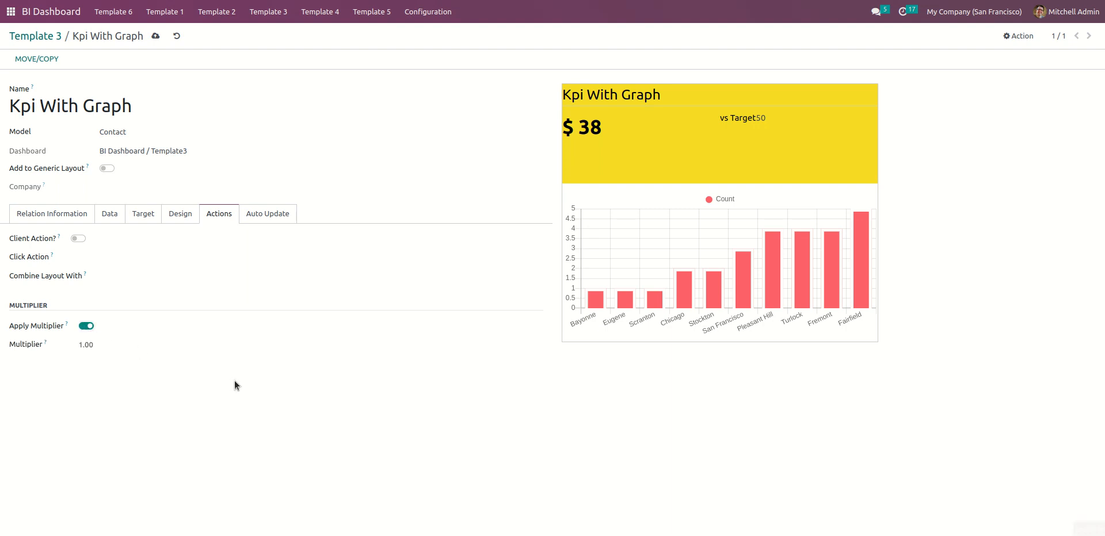
{"action": "left_click", "coordinate": [110, 348]}
{"action": "left_click", "coordinate": [116, 389]}
- In the auto update settings, try the Custom update type, review its time intervals, and restore Update on every instance
{"action": "left_click", "coordinate": [273, 214]}
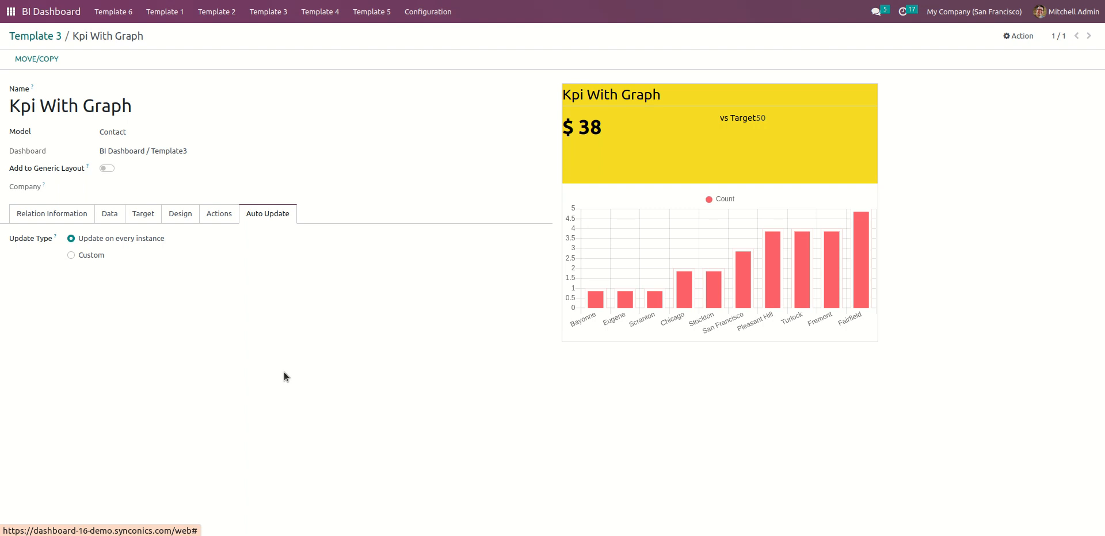
{"action": "left_click", "coordinate": [88, 262]}
{"action": "left_click", "coordinate": [150, 276]}
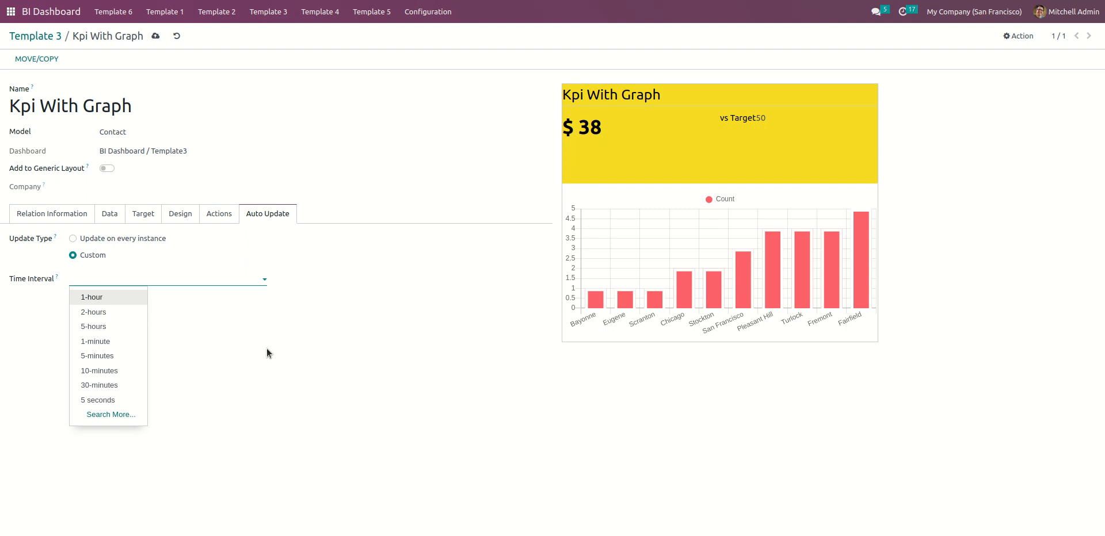
{"action": "left_click", "coordinate": [267, 348]}
{"action": "left_click", "coordinate": [72, 239]}
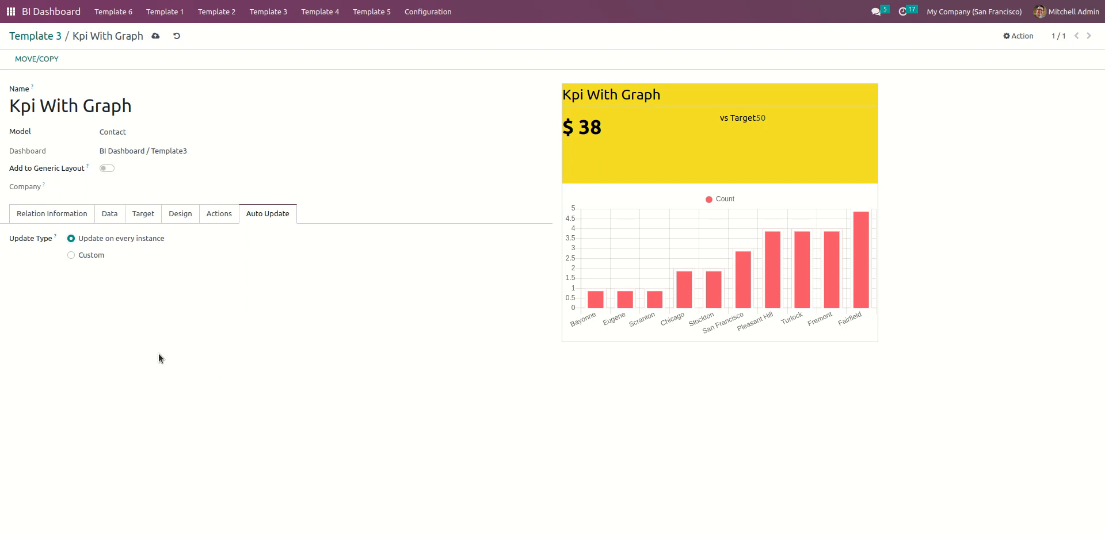
- Return to the item's relation information and go to the home screen listing all installed apps
{"action": "left_click", "coordinate": [82, 217]}
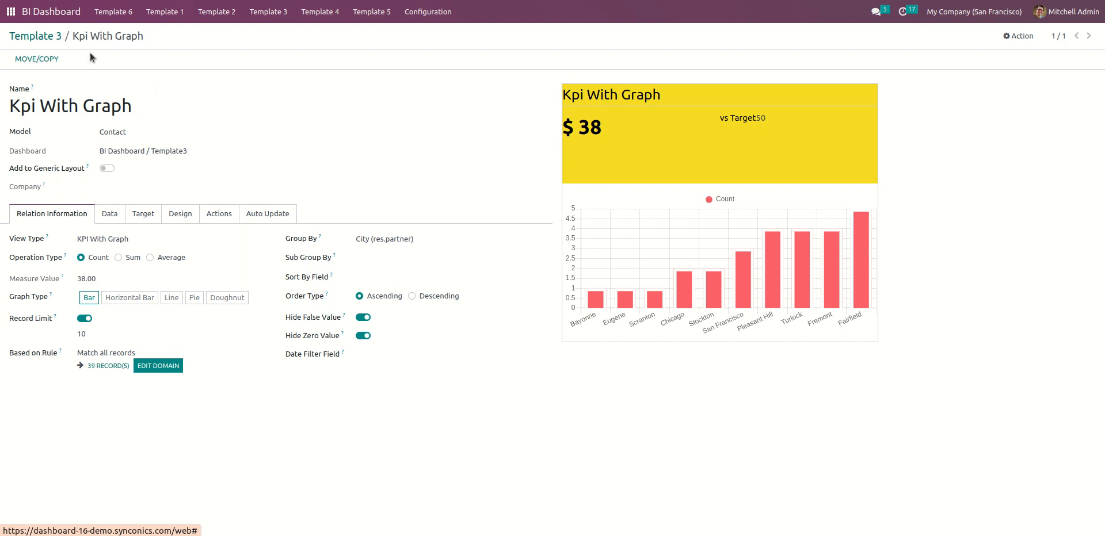
{"action": "left_click", "coordinate": [11, 12]}
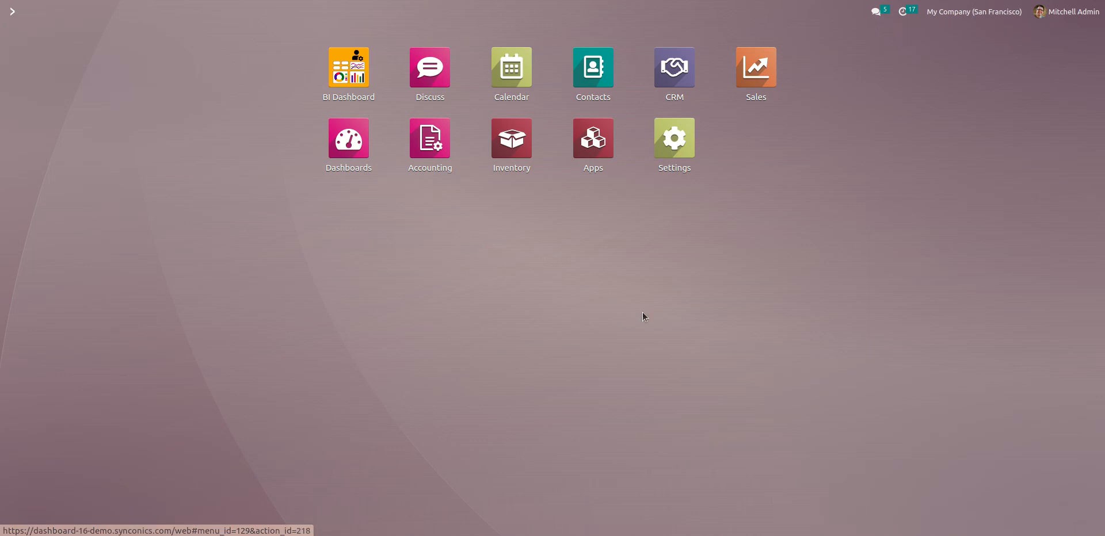